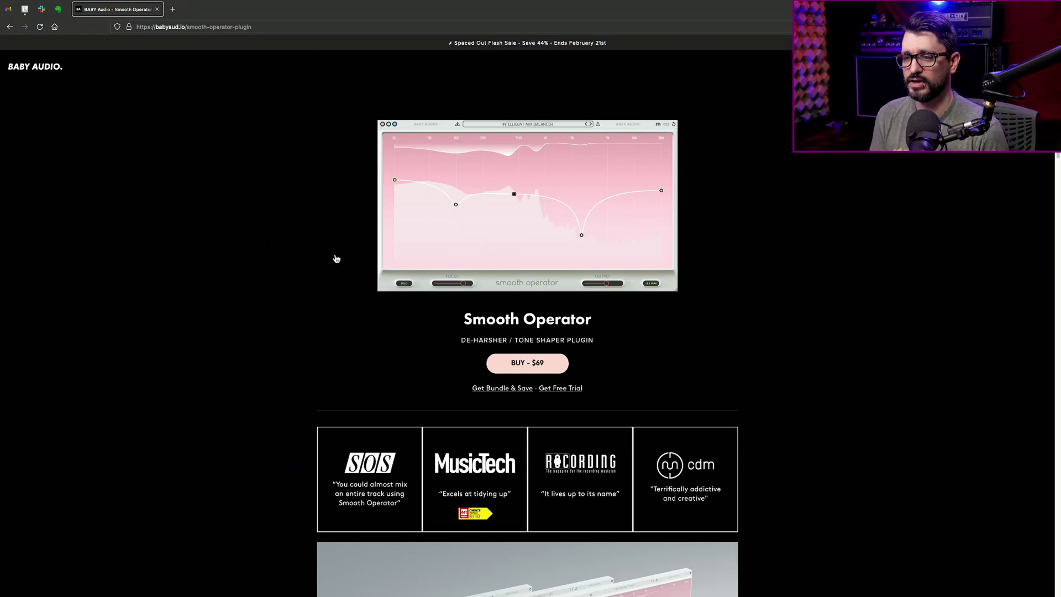
- Scroll the Smooth Operator page past Notable Users and Video Content to Discover Smooth Operator
scroll(453, 248, down, 1)
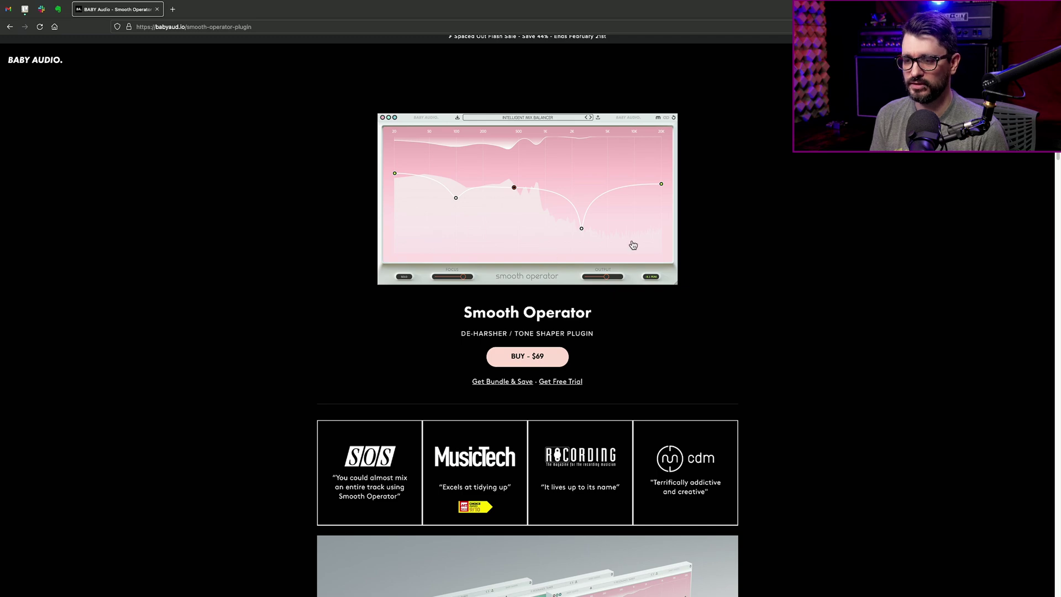
scroll(635, 244, down, 4)
scroll(635, 244, down, 2)
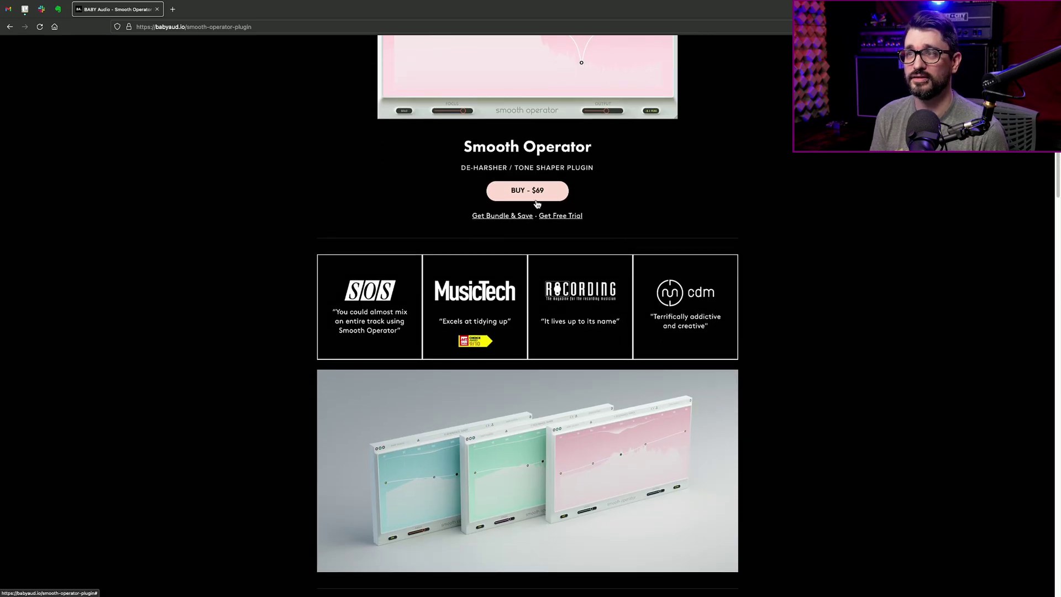
scroll(741, 220, down, 10)
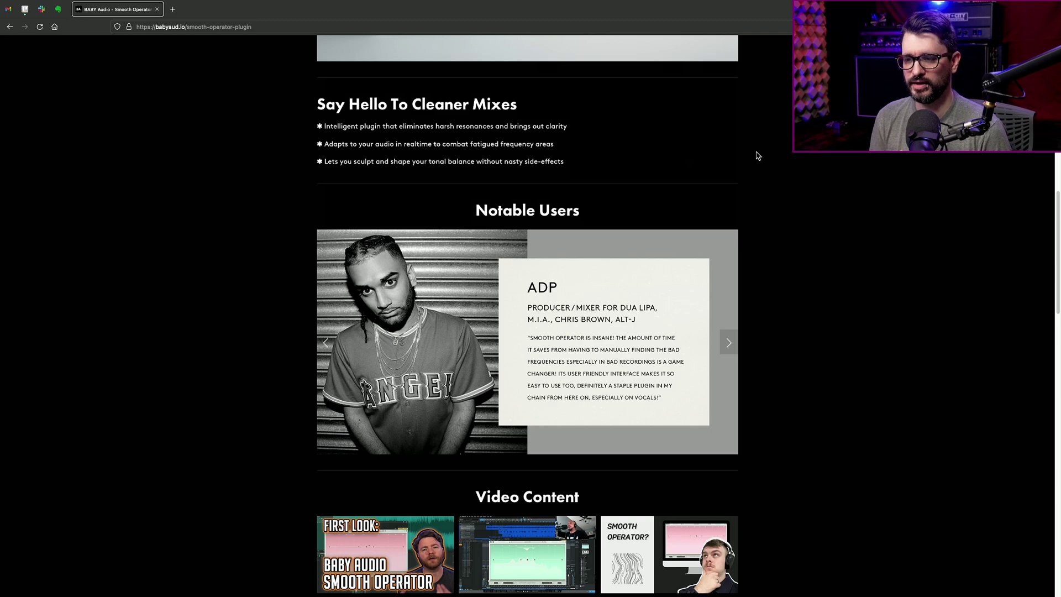
scroll(758, 157, down, 4)
scroll(758, 157, down, 8)
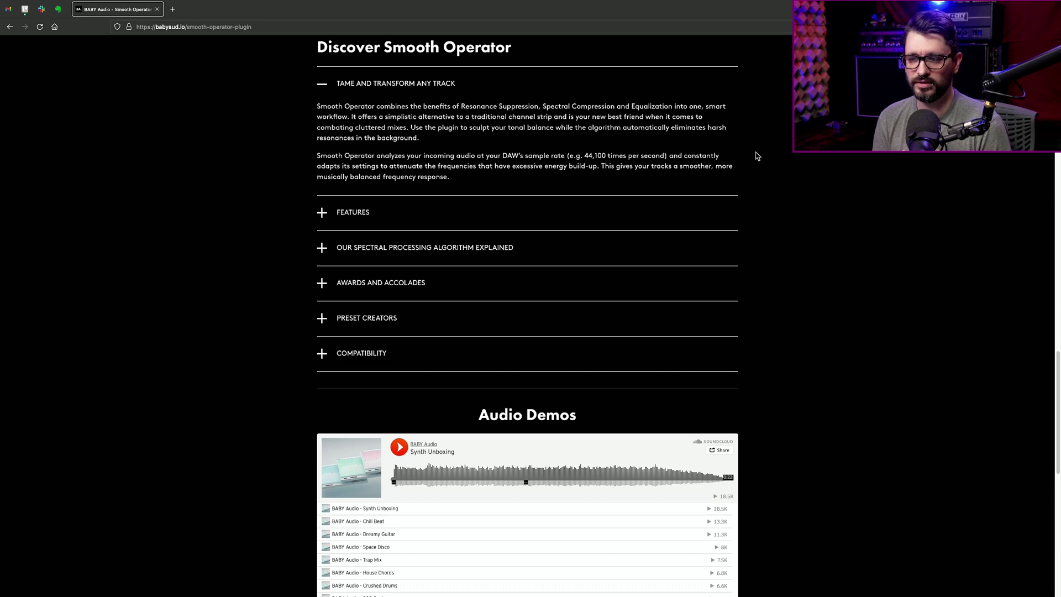
- Expand the 'Our Spectral Processing Algorithm Explained' section
click(729, 247)
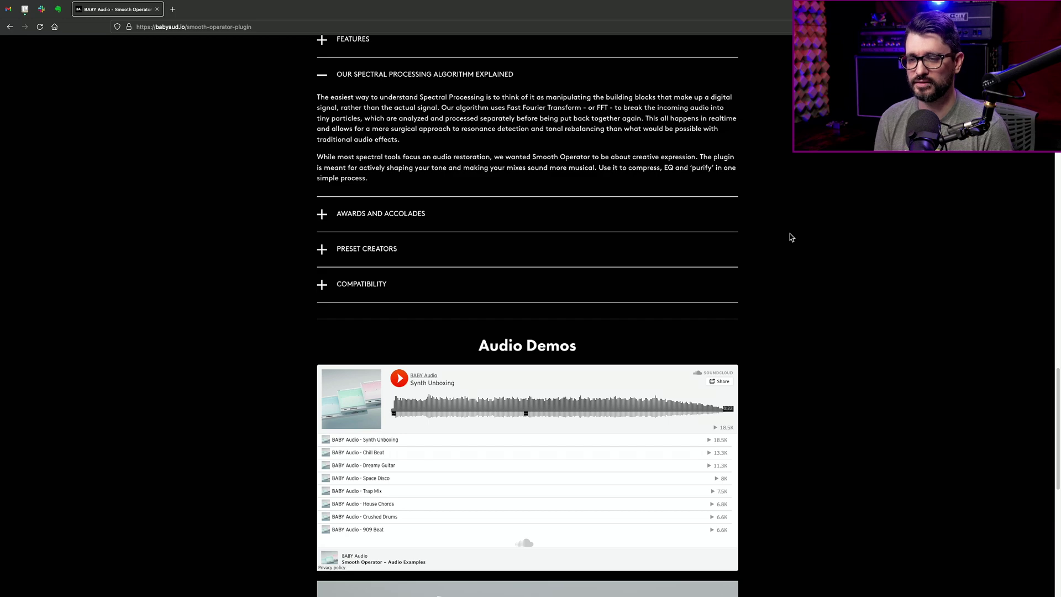
- Switch to the REAPER project with Smooth Operator open on the bassline
key(super+Tab)
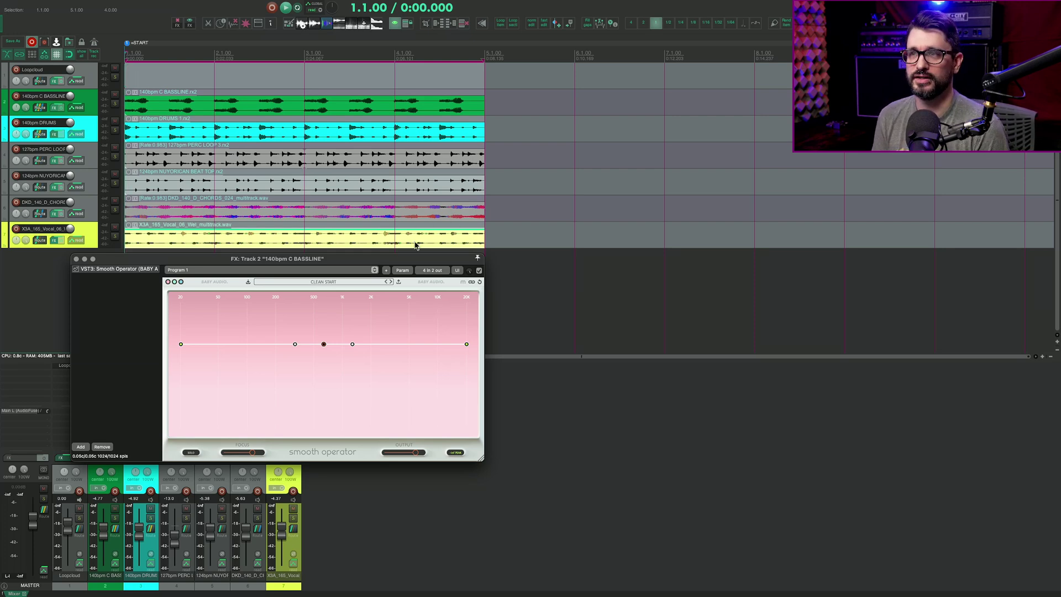
- Move the FX: Track 2 Smooth Operator window higher up the screen
drag(359, 261, 354, 228)
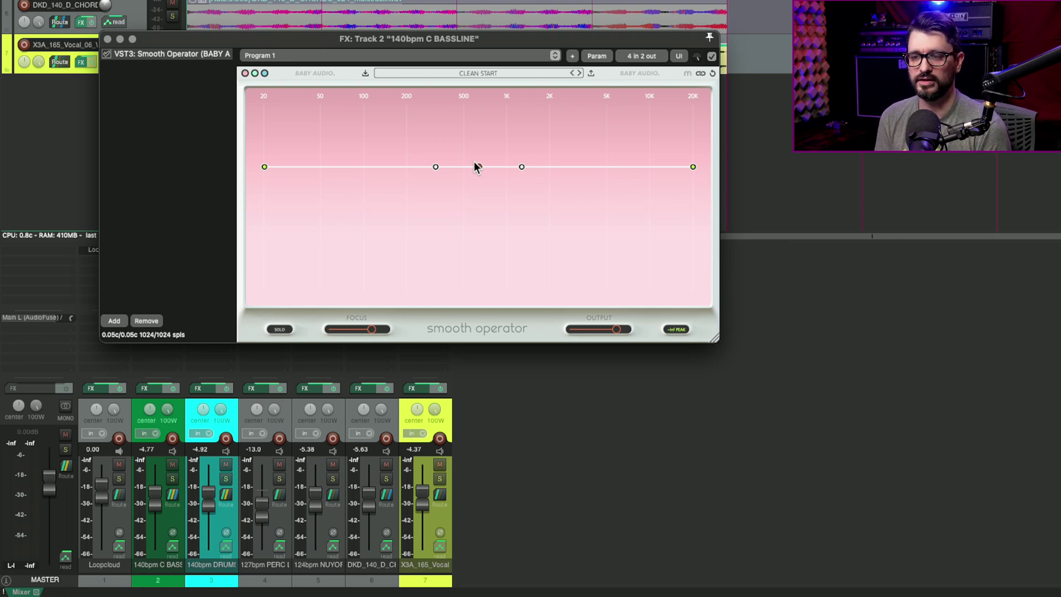
click(477, 166)
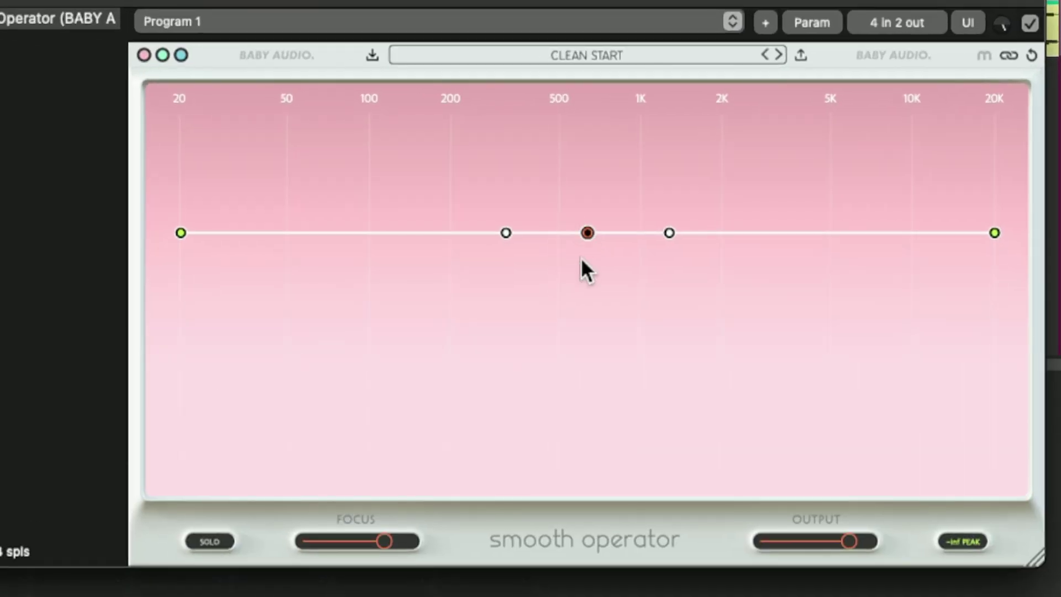
mouse_move(587, 233)
mouse_down()
mouse_move(583, 296)
mouse_move(600, 136)
mouse_move(587, 297)
mouse_move(589, 226)
mouse_up()
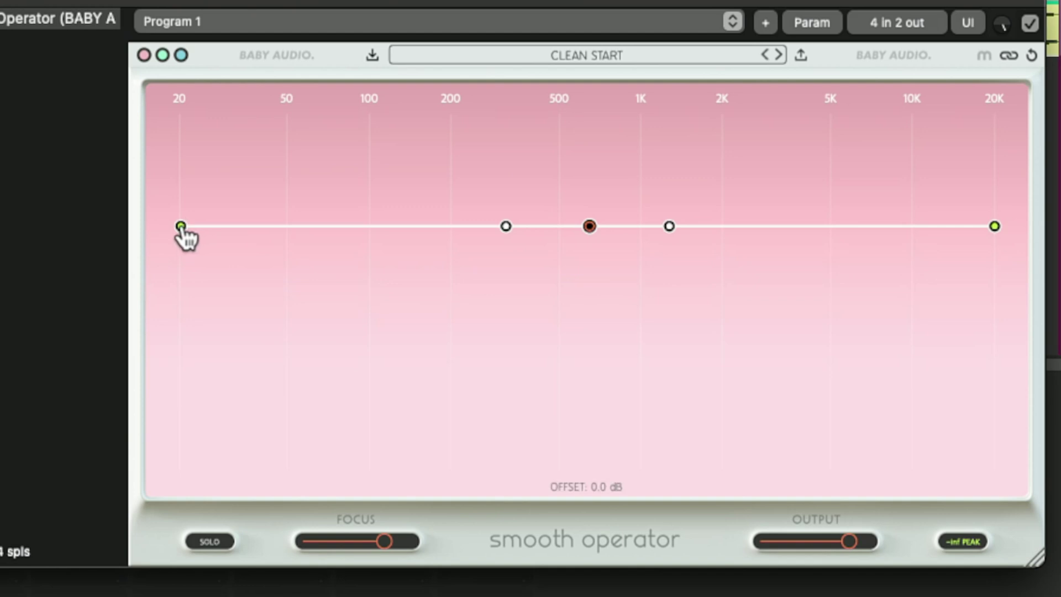
drag(182, 227, 212, 152)
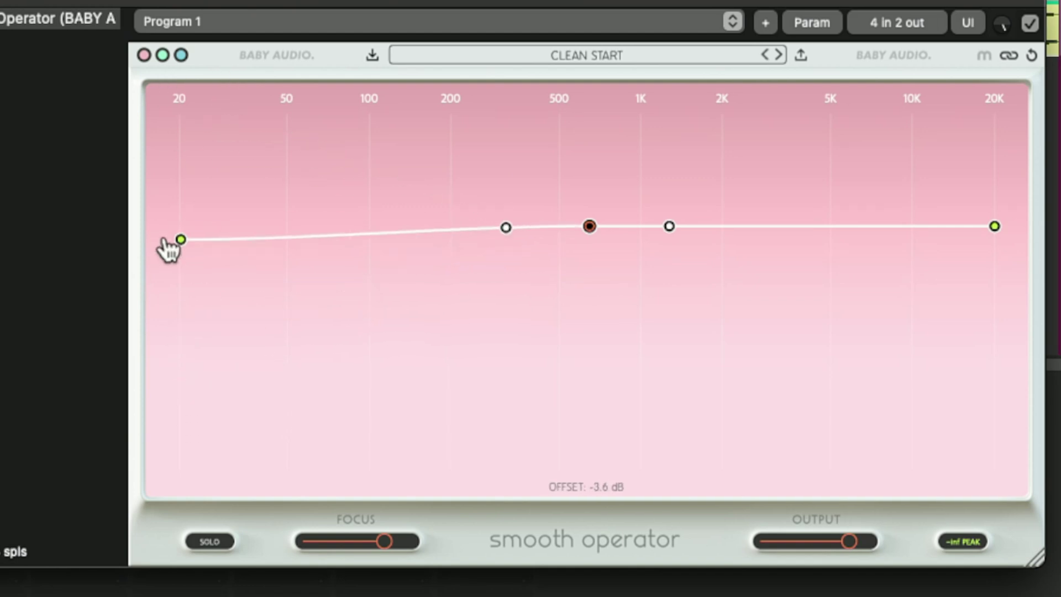
drag(166, 243, 178, 184)
drag(995, 226, 991, 166)
drag(672, 230, 698, 130)
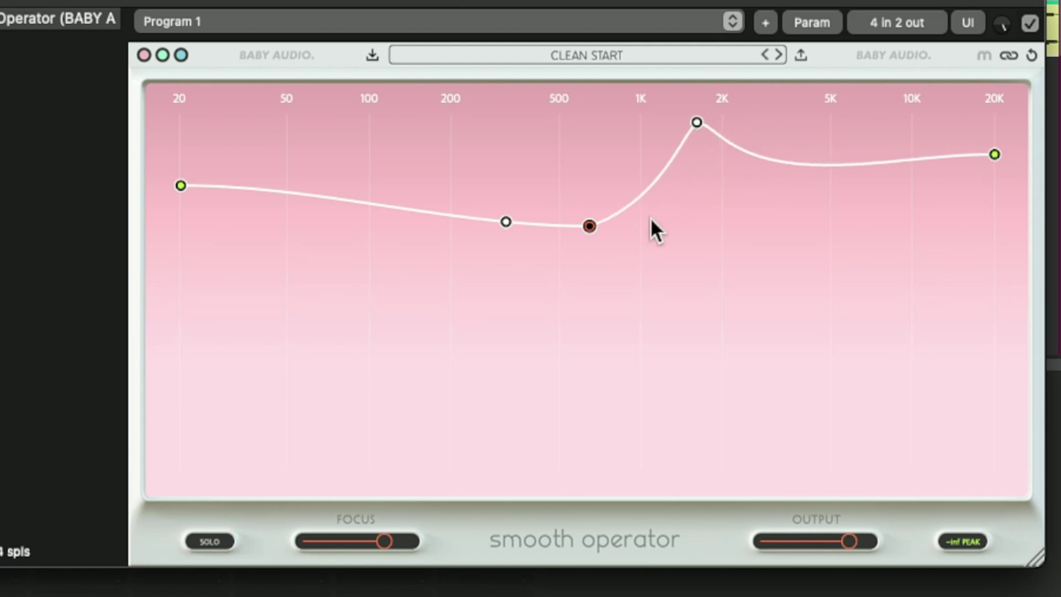
double_click(590, 227)
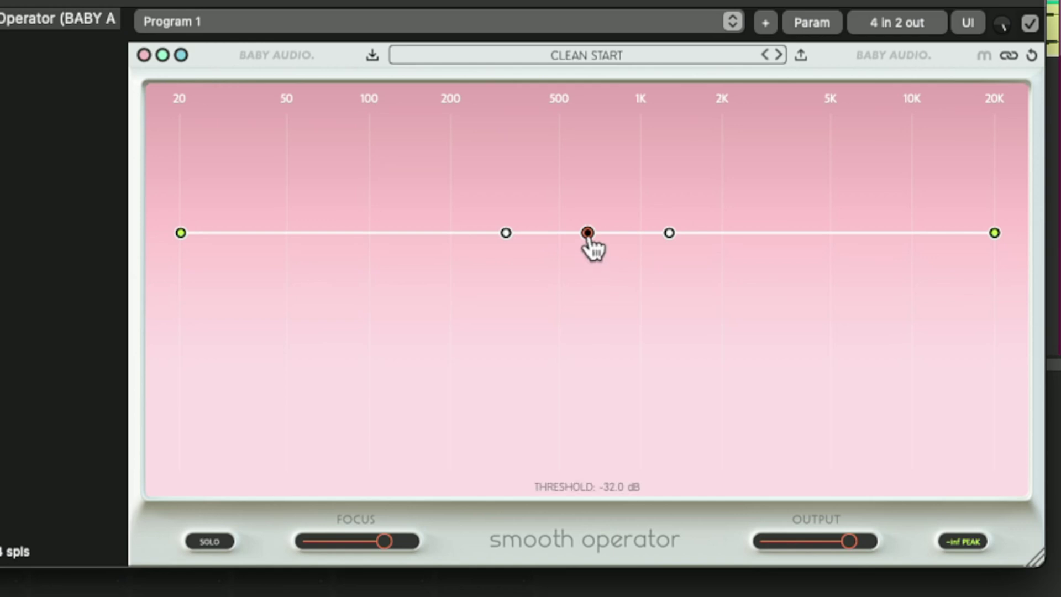
- Try a peak near 124 Hz and flatten it, sweeping Focus and leaving it at maximum
mouse_move(387, 547)
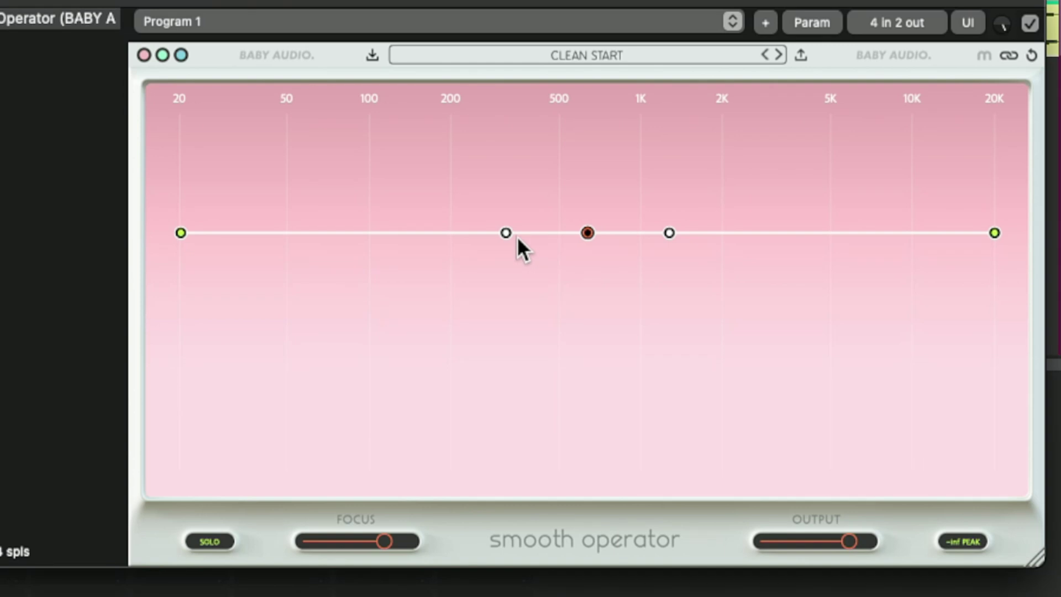
mouse_move(506, 235)
drag(506, 234, 396, 184)
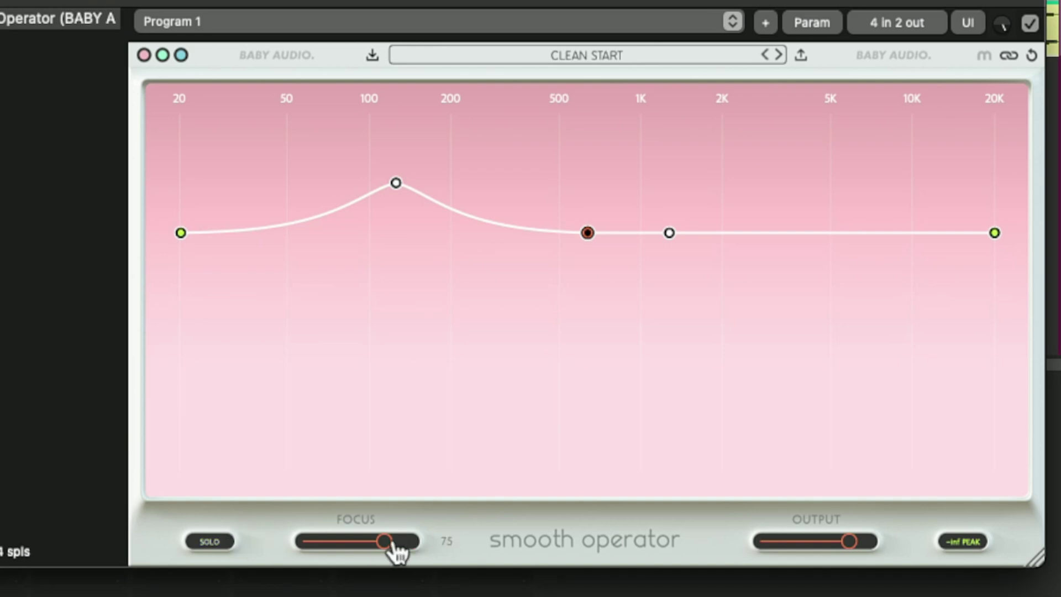
drag(395, 550, 346, 548)
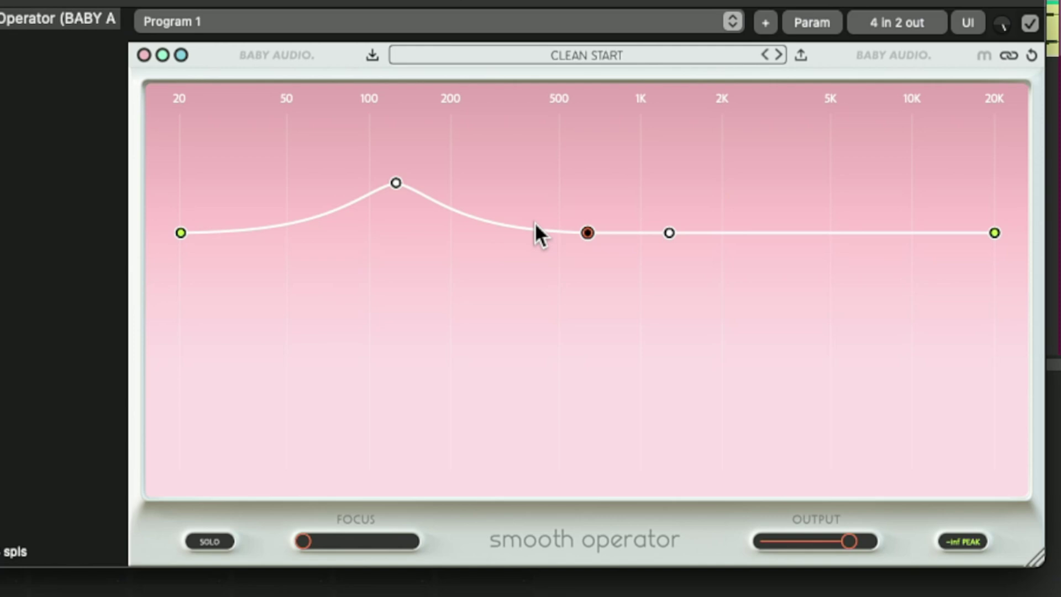
drag(396, 184, 407, 239)
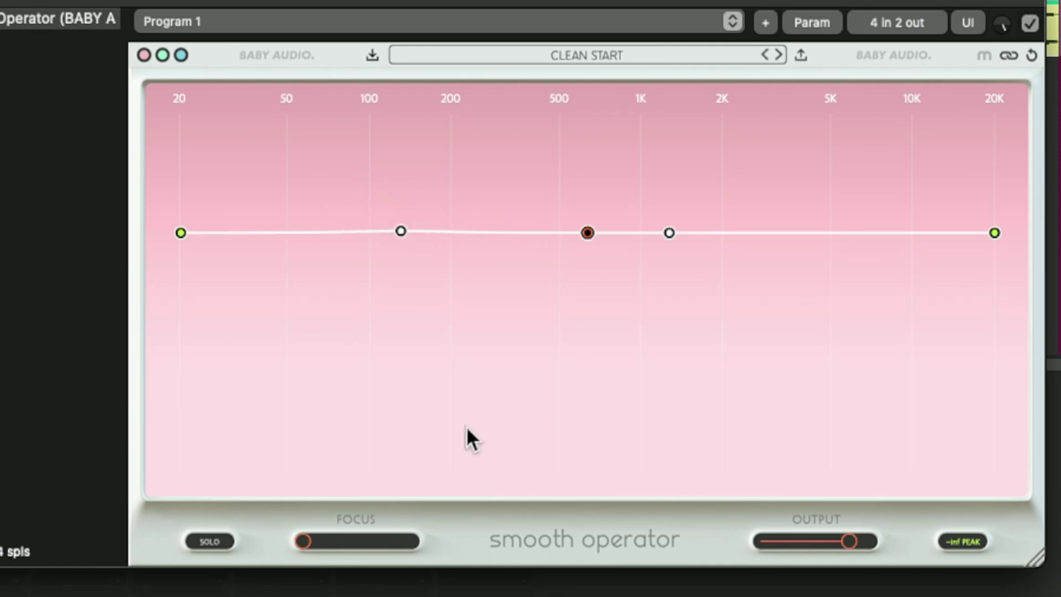
drag(308, 542, 572, 539)
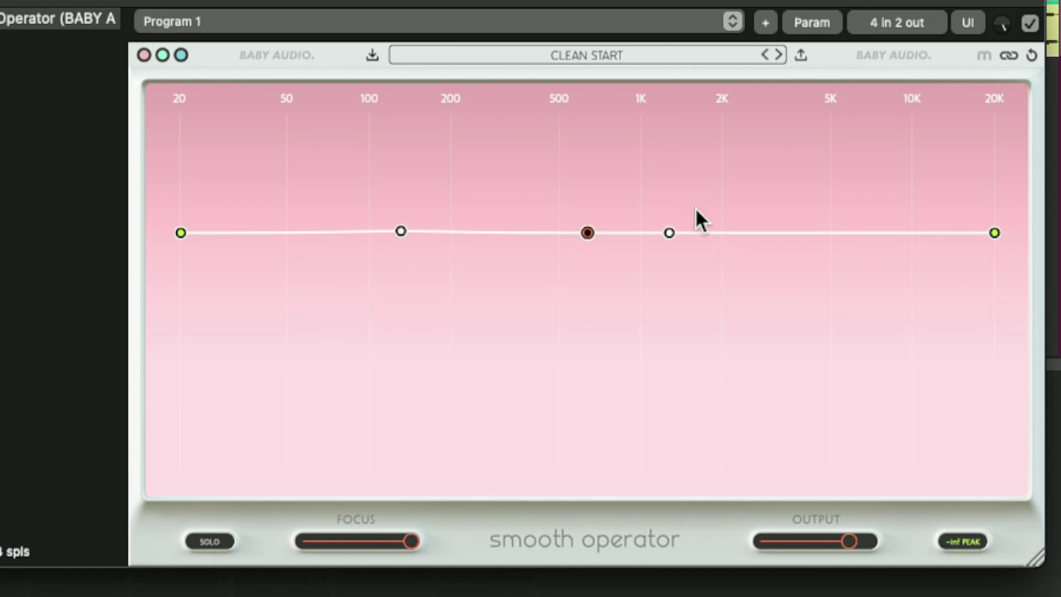
- Nudge the central threshold node slightly, then restore its original position
drag(588, 233, 581, 234)
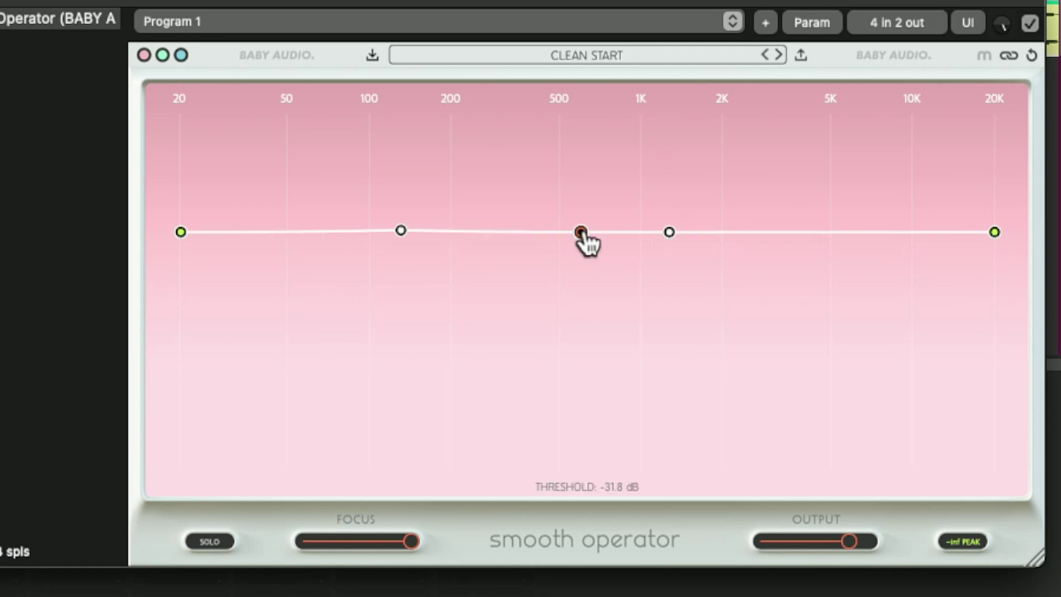
mouse_move(849, 543)
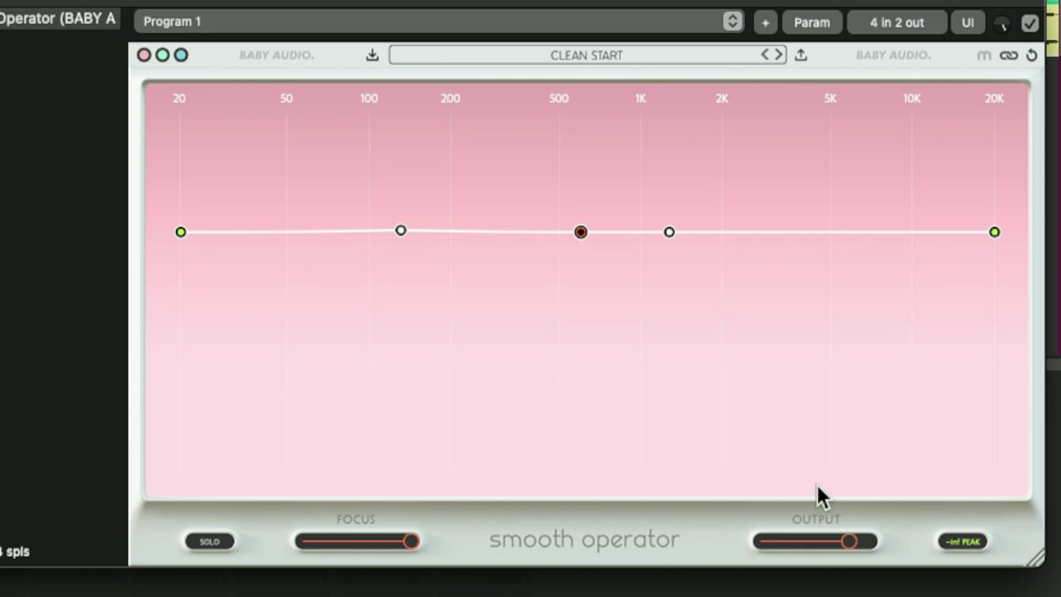
mouse_move(580, 235)
mouse_down()
mouse_move(604, 243)
mouse_move(609, 339)
mouse_move(588, 232)
mouse_up()
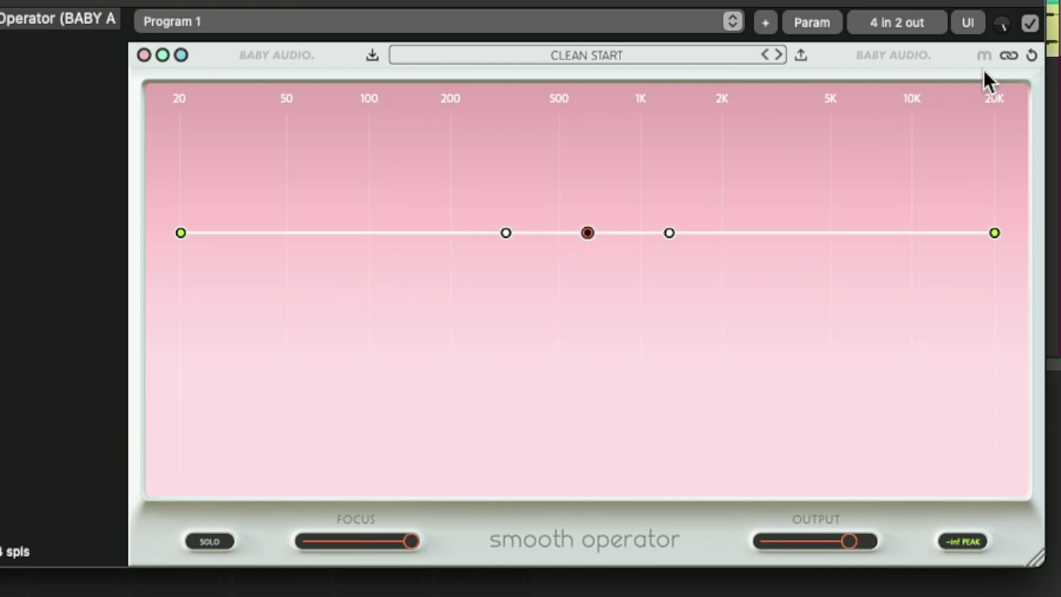
- Enable side-chain detection, keep the Clean Start preset, and keep the pink colour scheme
click(1008, 57)
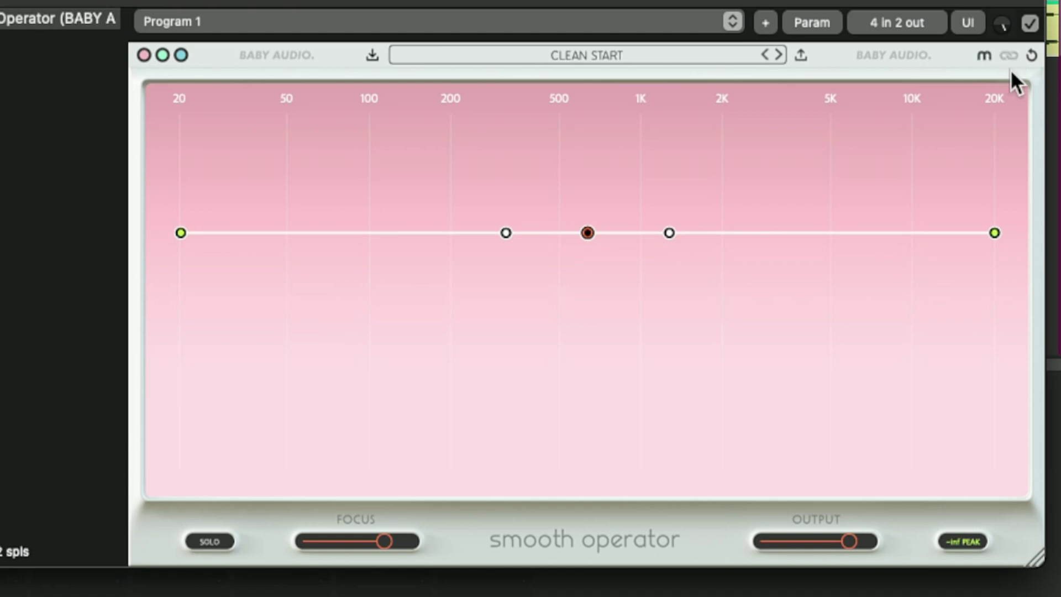
click(619, 55)
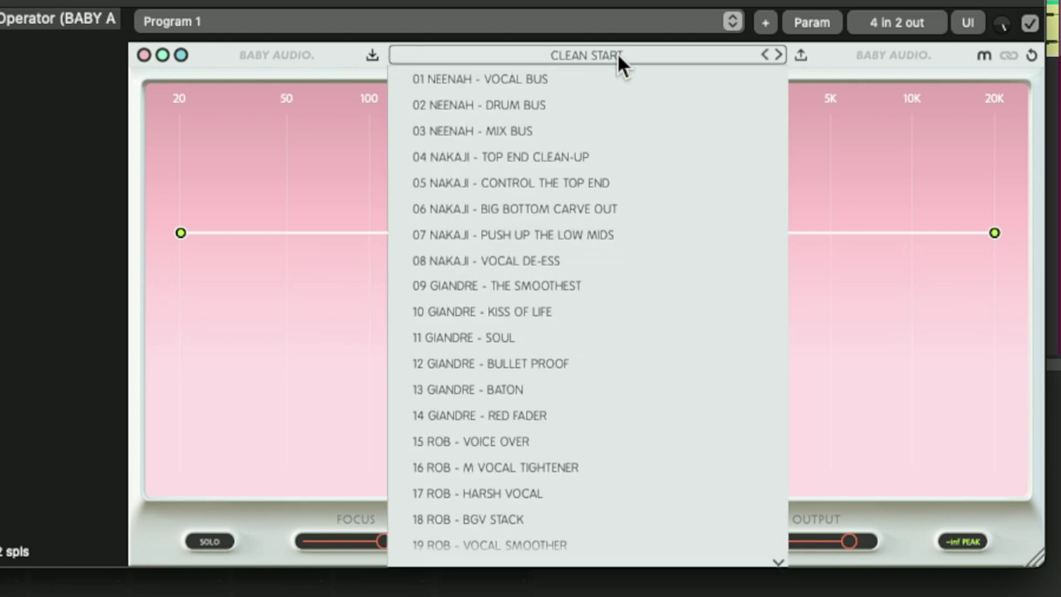
click(618, 53)
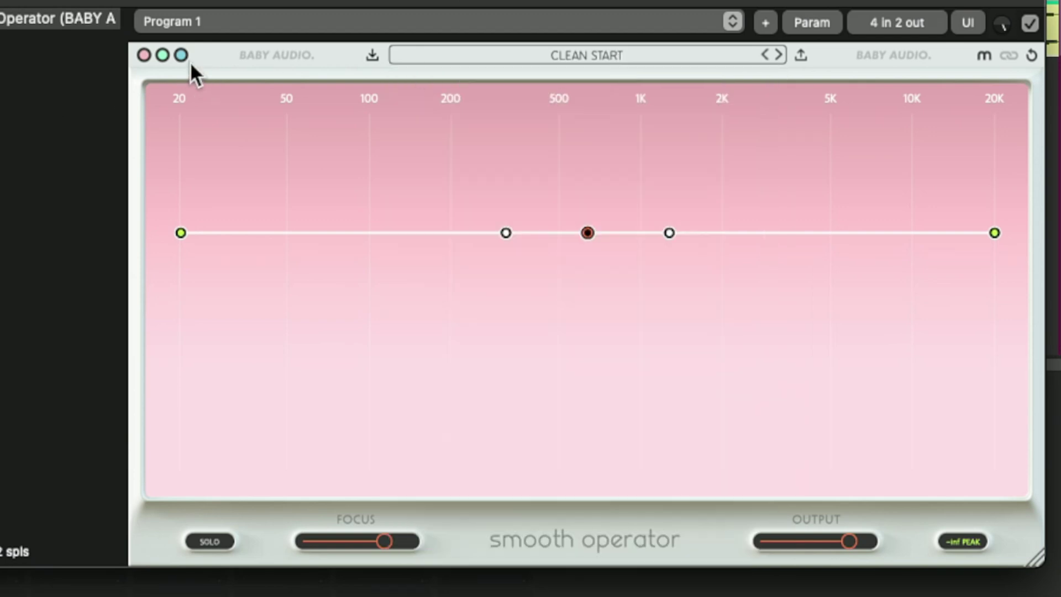
click(162, 56)
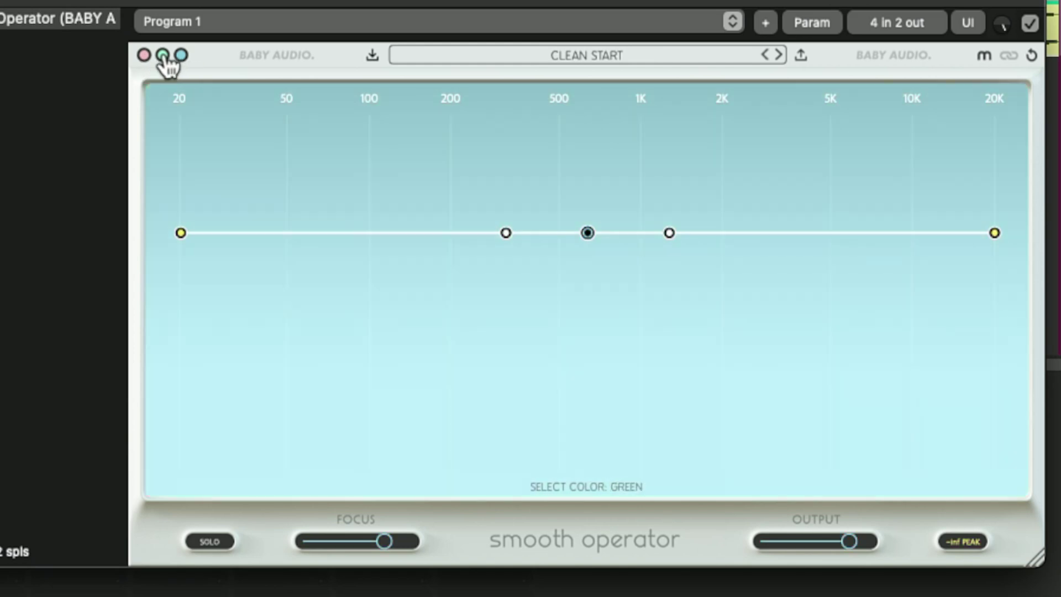
click(145, 55)
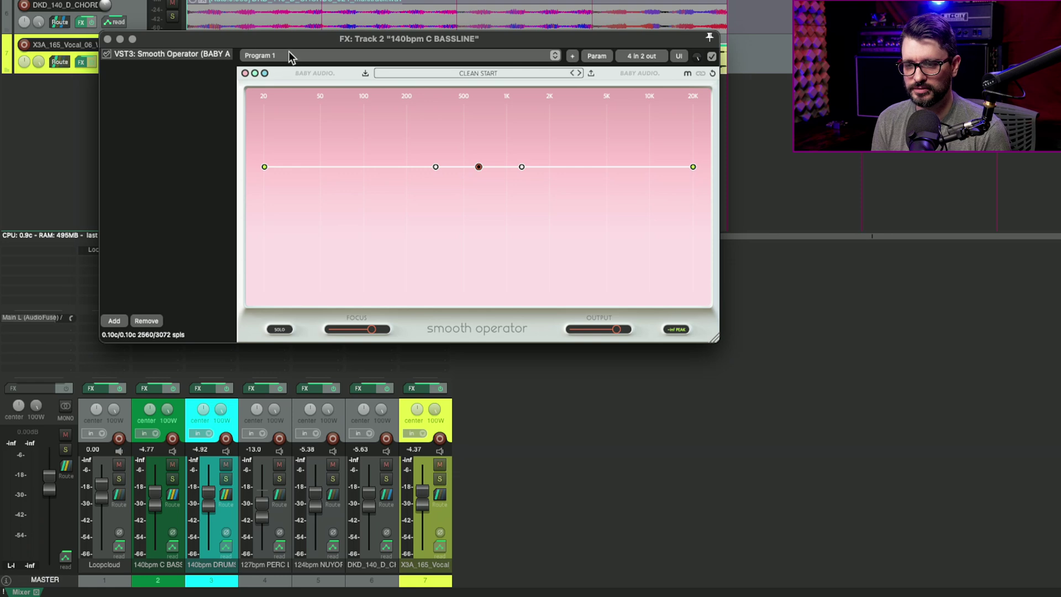
- Solo and play the bassline, sweeping the threshold between -2.2 dB and -81.5 dB
click(173, 479)
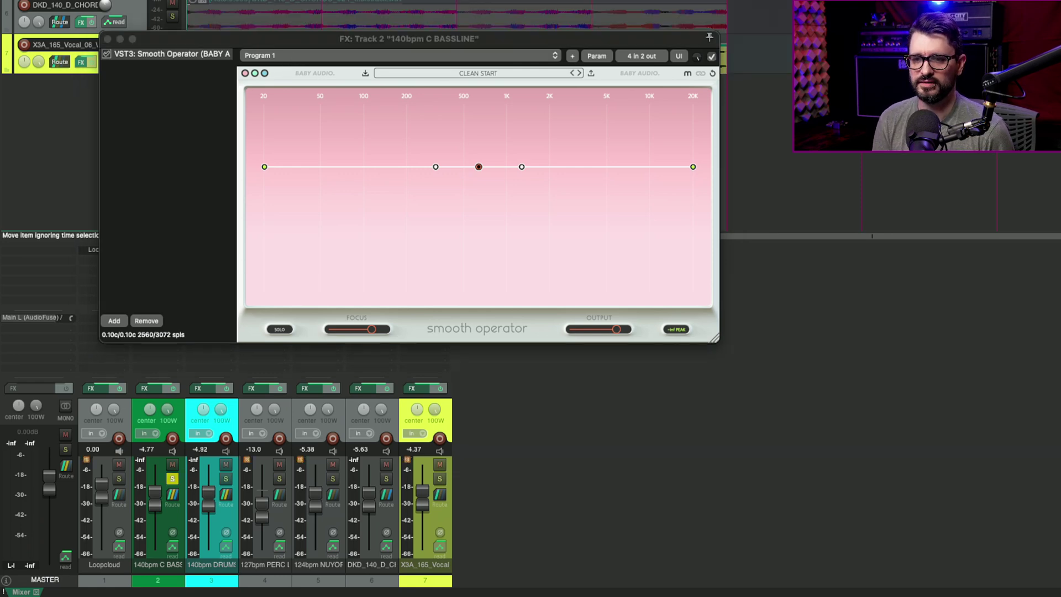
drag(478, 167, 487, 124)
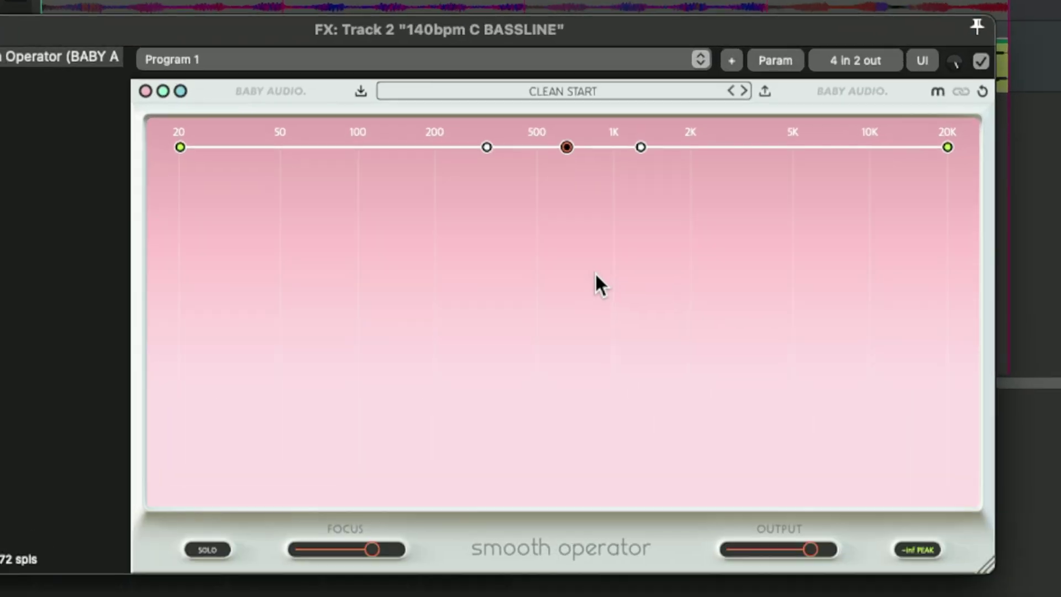
key(space)
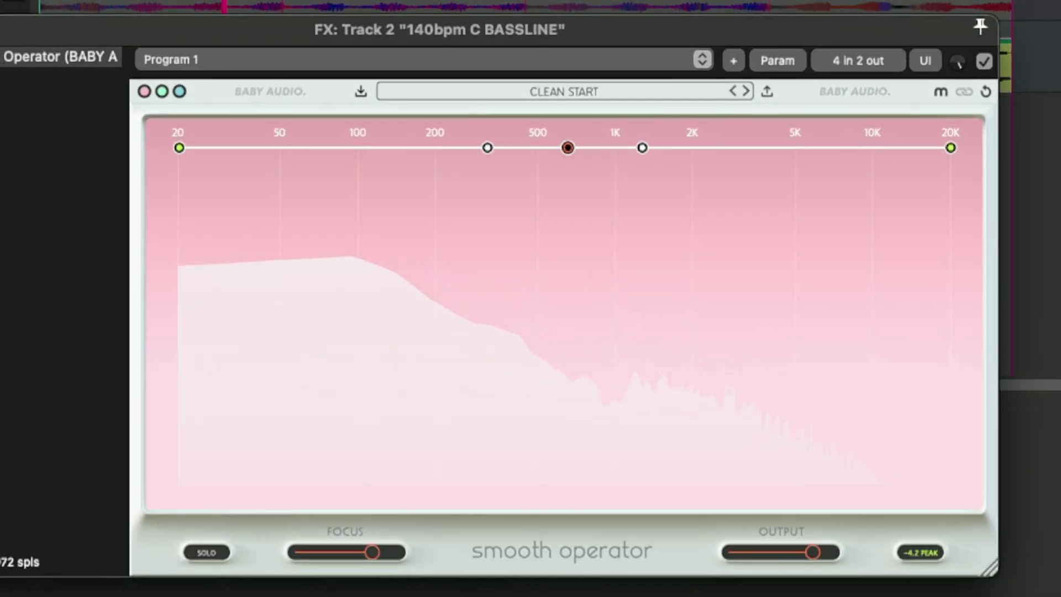
drag(568, 148, 612, 211)
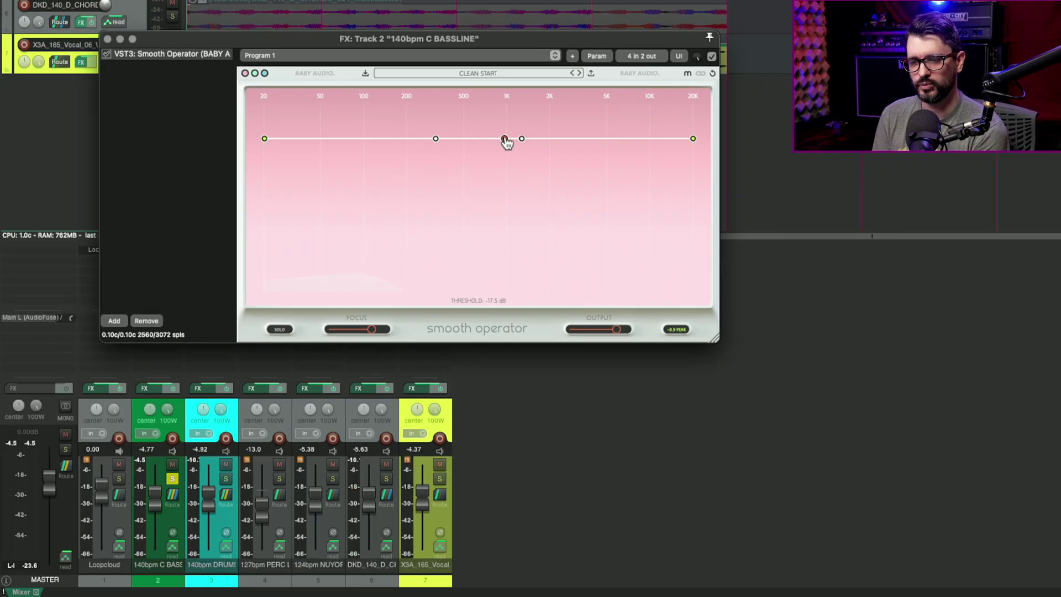
drag(507, 142, 508, 267)
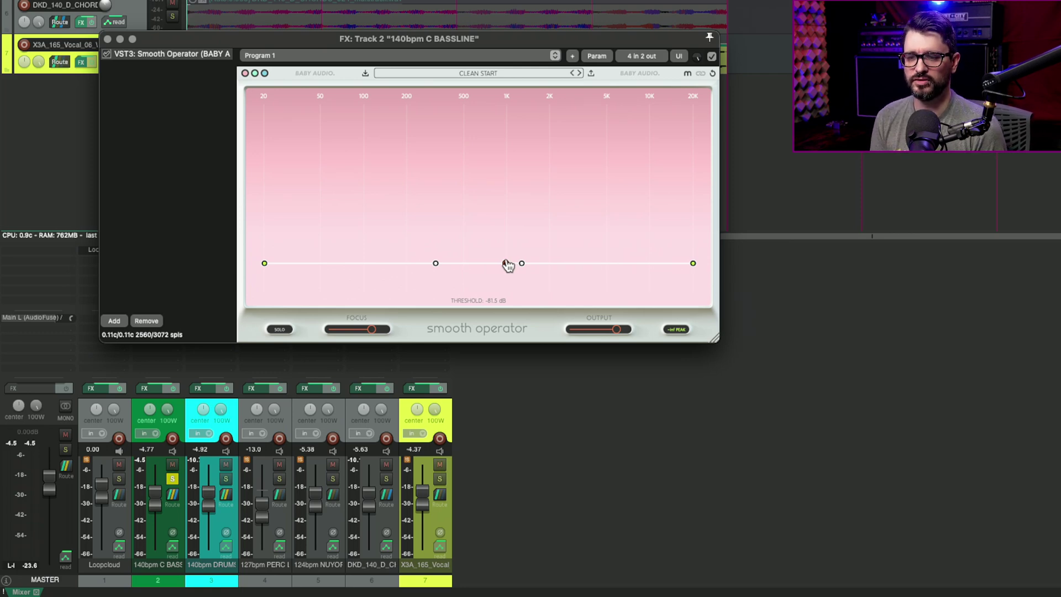
drag(507, 265, 512, 167)
- Restart playback, raise the 20 Hz end, rework the threshold, and bend the high end down
key(space)
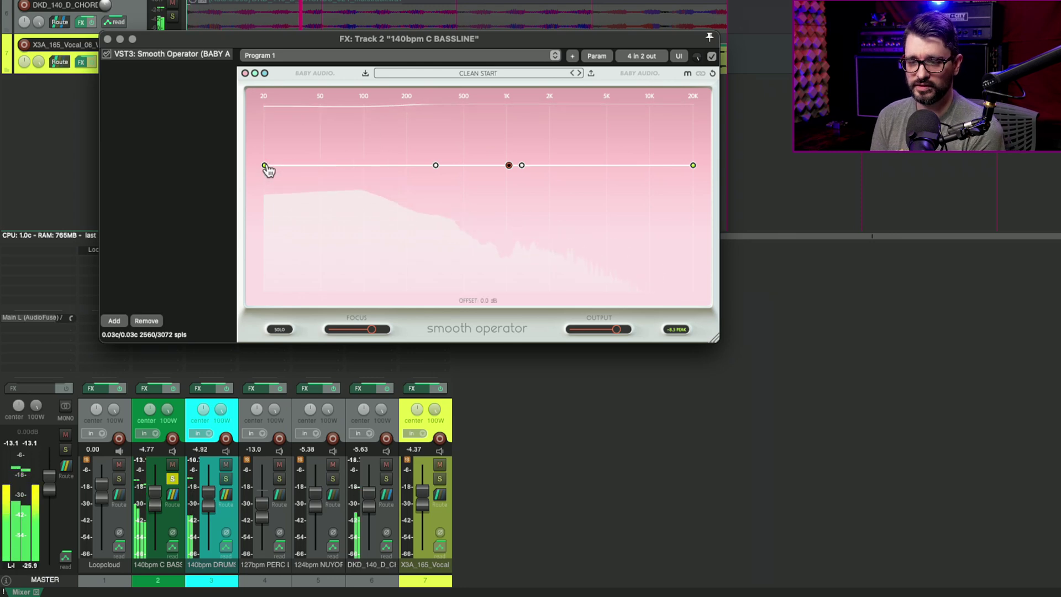
drag(266, 166, 277, 116)
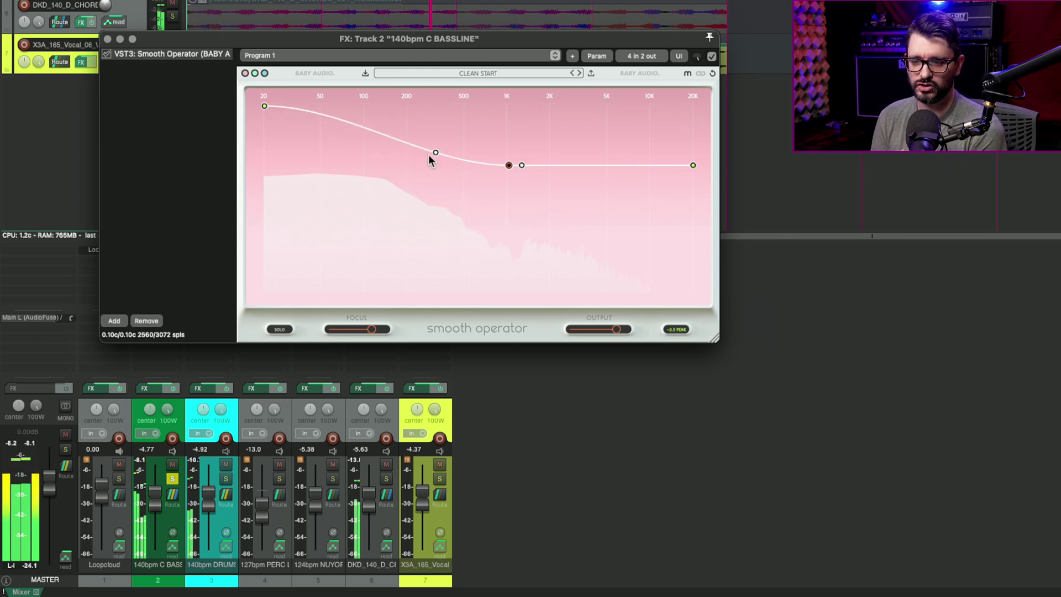
drag(509, 173, 508, 206)
drag(644, 325, 641, 362)
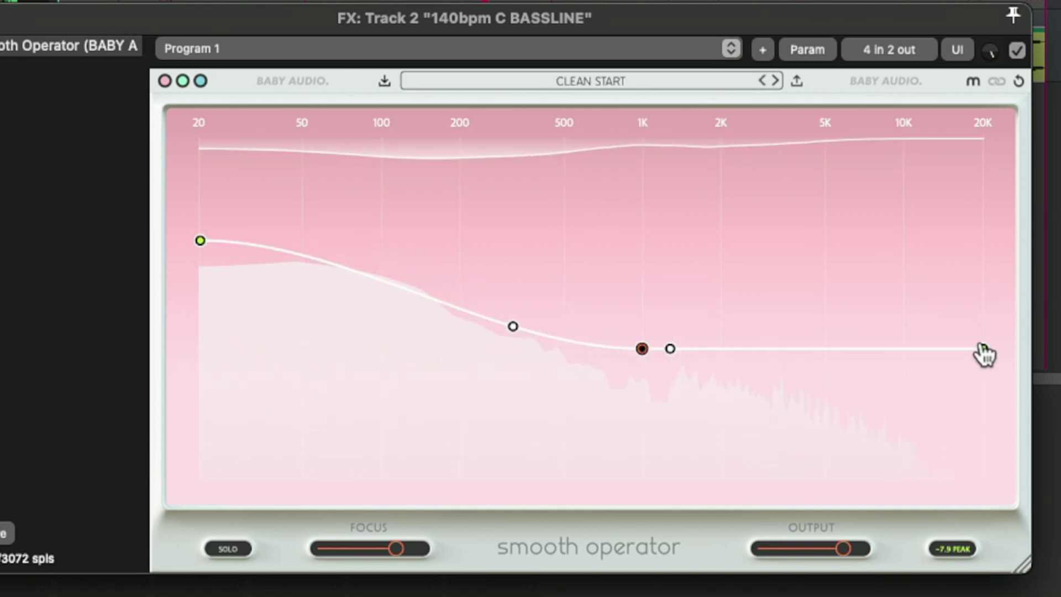
drag(983, 351, 1004, 542)
drag(642, 349, 441, 256)
drag(984, 376, 984, 479)
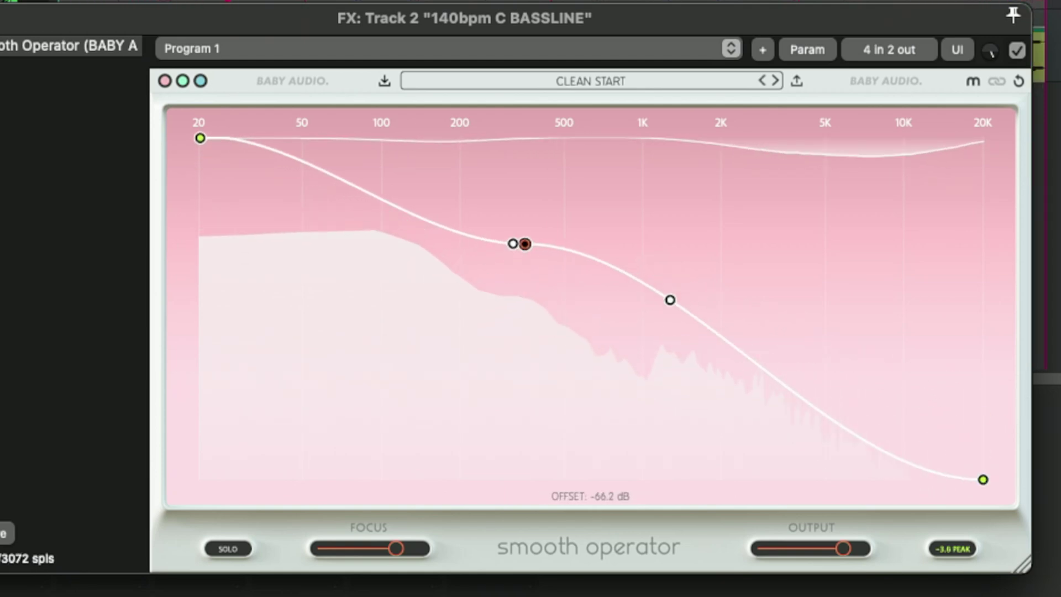
- Steepen the high-frequency roll-off and set the threshold point near 40 Hz at -24.2 dB
drag(513, 244, 434, 202)
drag(344, 161, 225, 137)
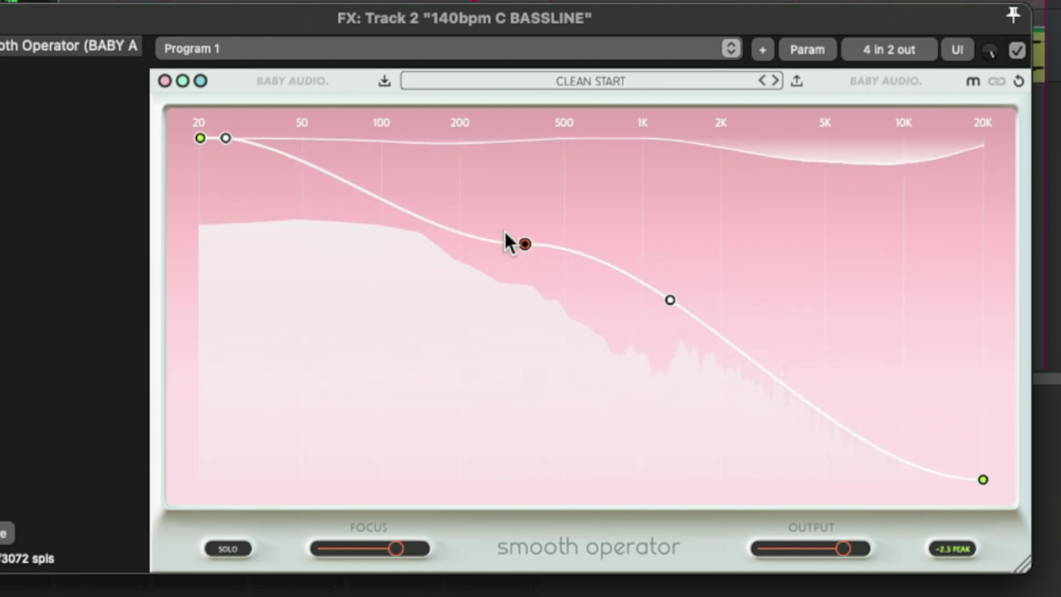
drag(524, 244, 282, 168)
drag(983, 404, 983, 479)
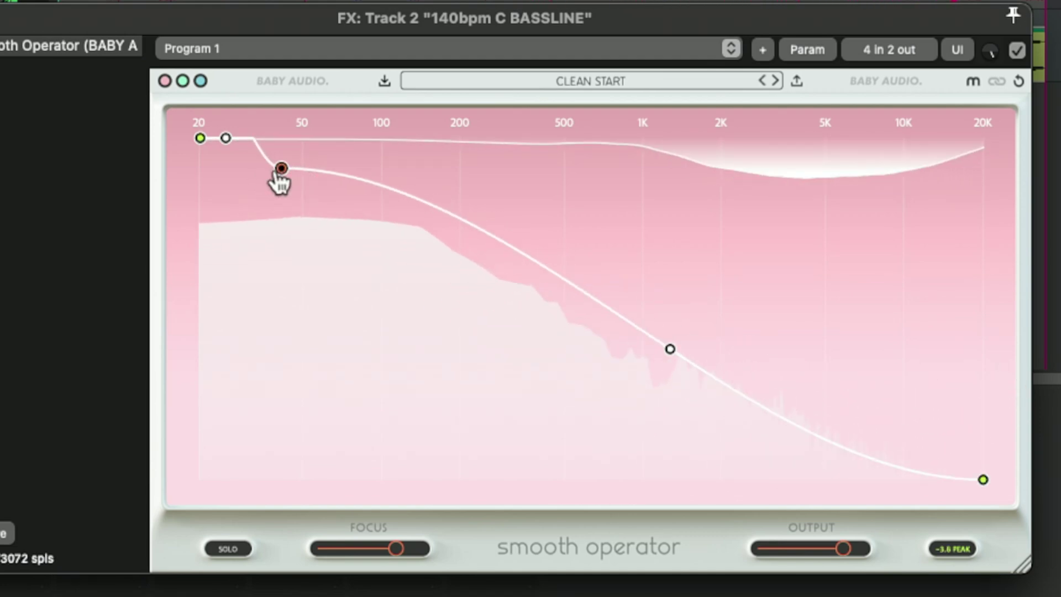
drag(282, 168, 293, 266)
- Raise Focus from 75 to 81, then drop it to its minimum
mouse_move(411, 562)
drag(411, 561, 472, 559)
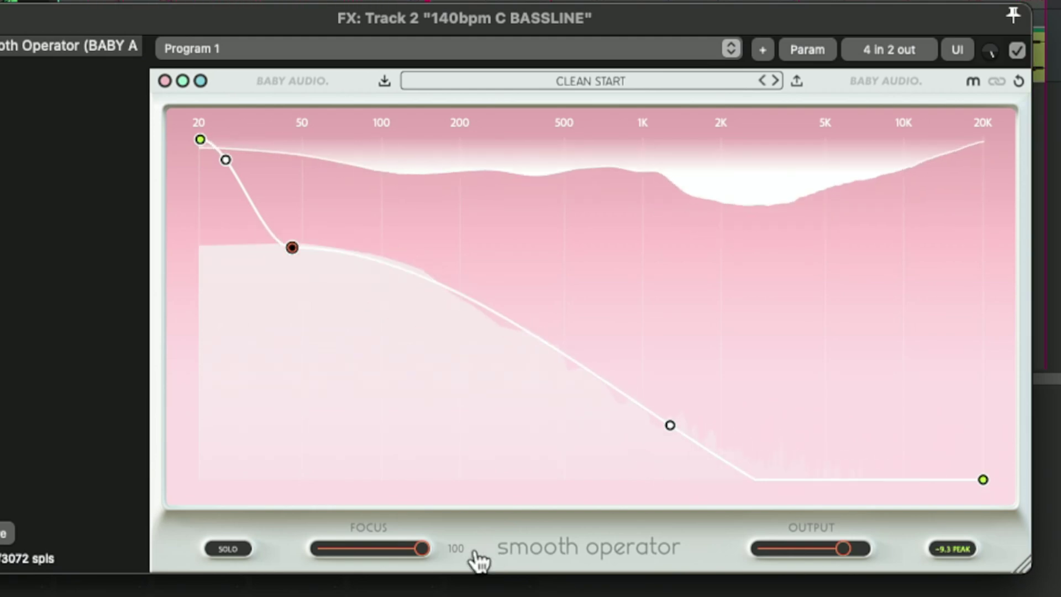
drag(473, 562, 18, 571)
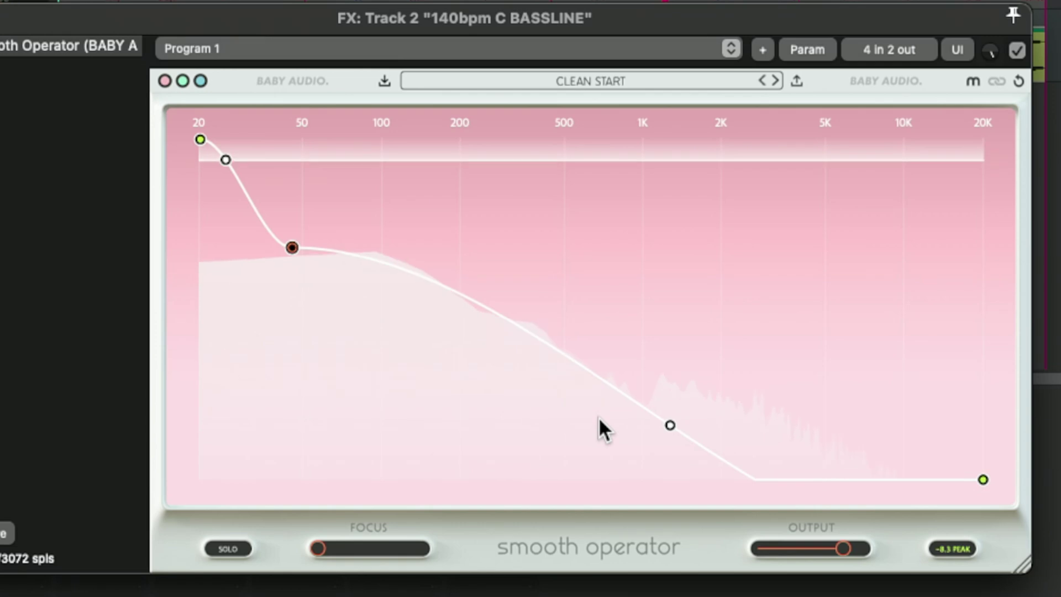
- Reset the curve, max Focus, try thresholds -72.2/-32.0/-46.5 dB, a low lift, and a 2279 Hz boost
double_click(292, 248)
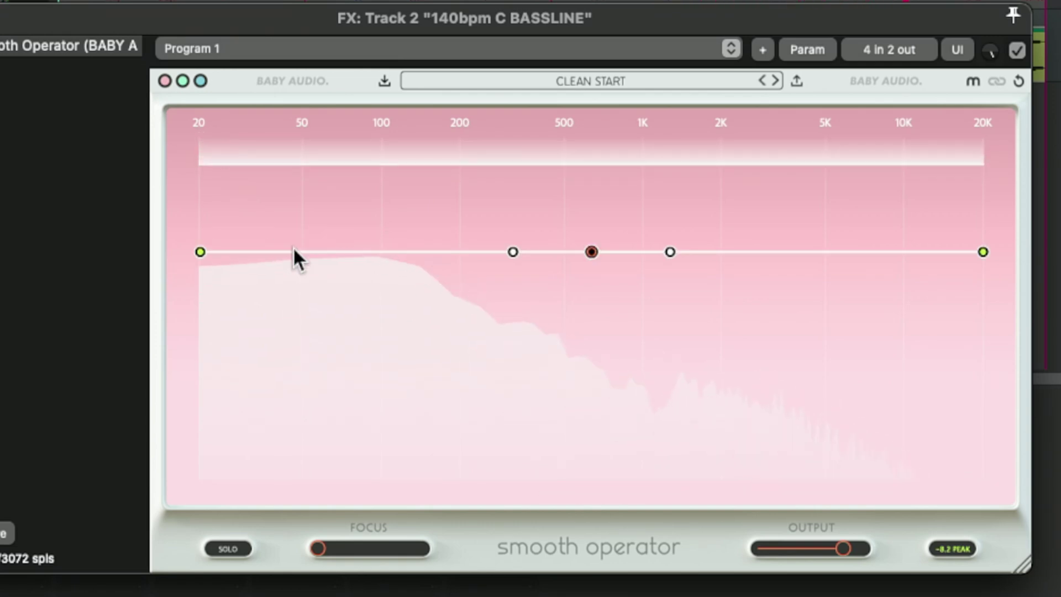
drag(600, 292, 611, 380)
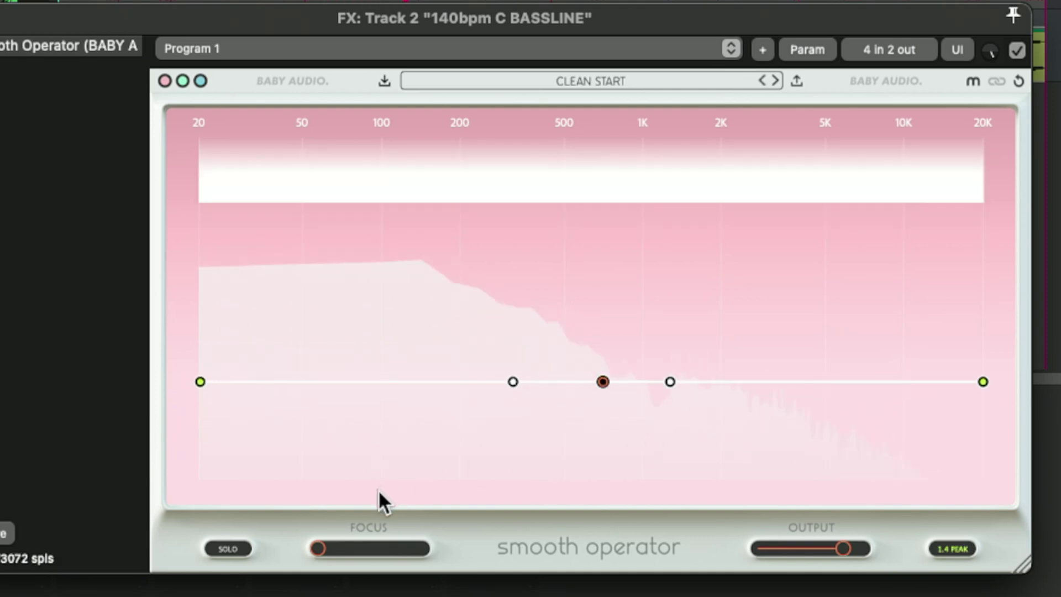
drag(326, 550, 560, 559)
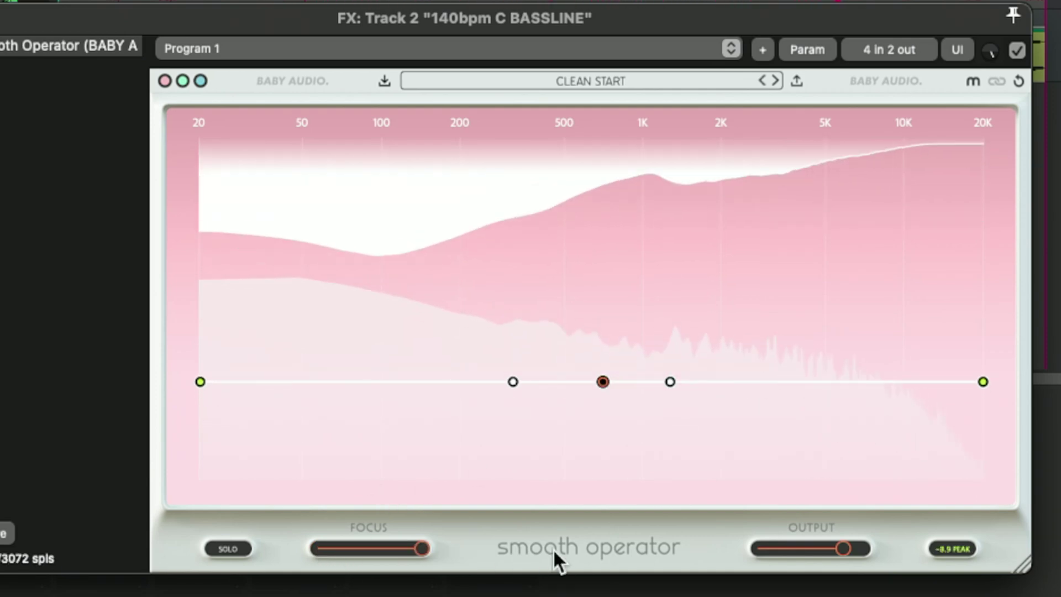
drag(603, 382, 597, 254)
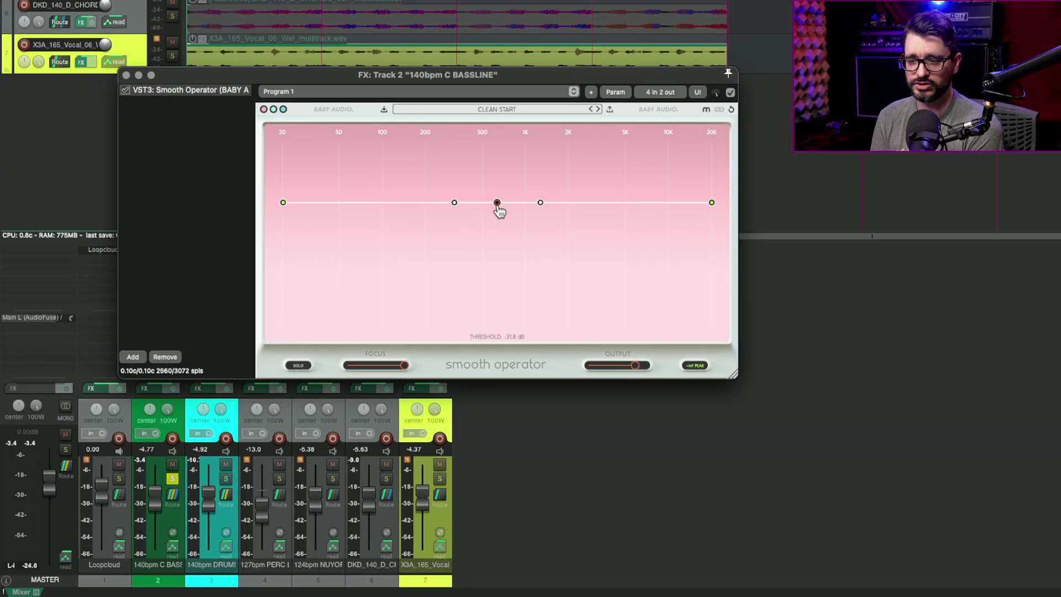
drag(499, 211, 496, 239)
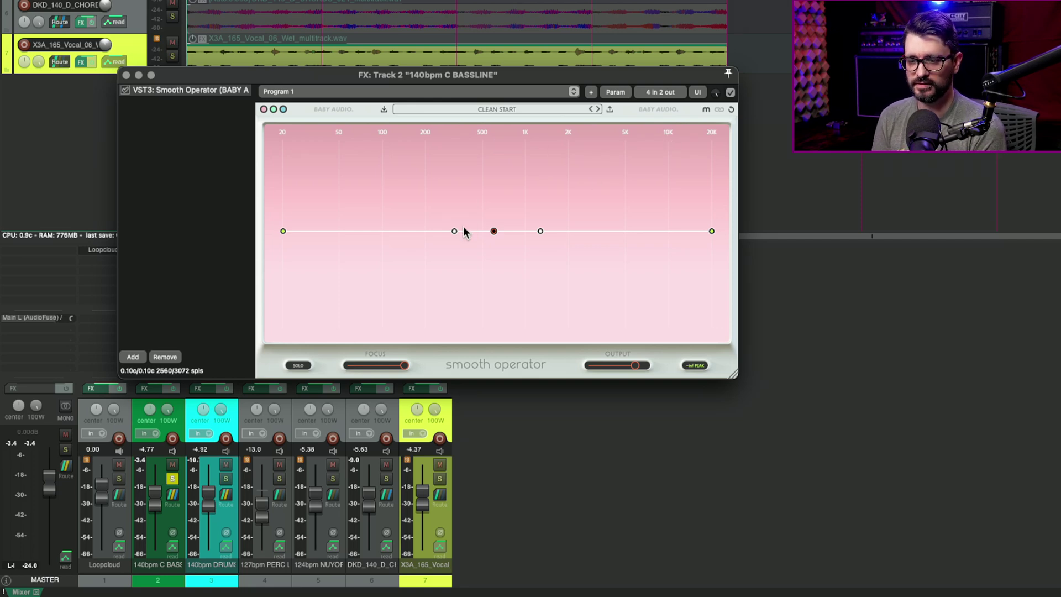
drag(286, 250, 287, 225)
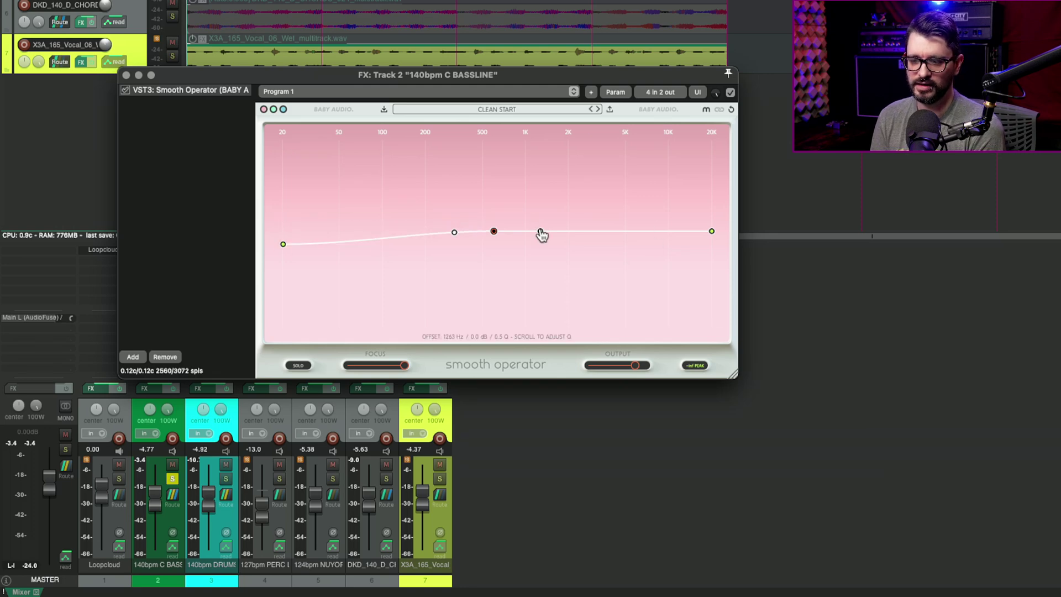
mouse_move(541, 233)
mouse_down()
mouse_move(579, 186)
mouse_move(557, 157)
mouse_move(553, 226)
mouse_up()
- Reset the bassline curve, check the '4 in 2 out' pin routing, then solo and play the drums
double_click(494, 234)
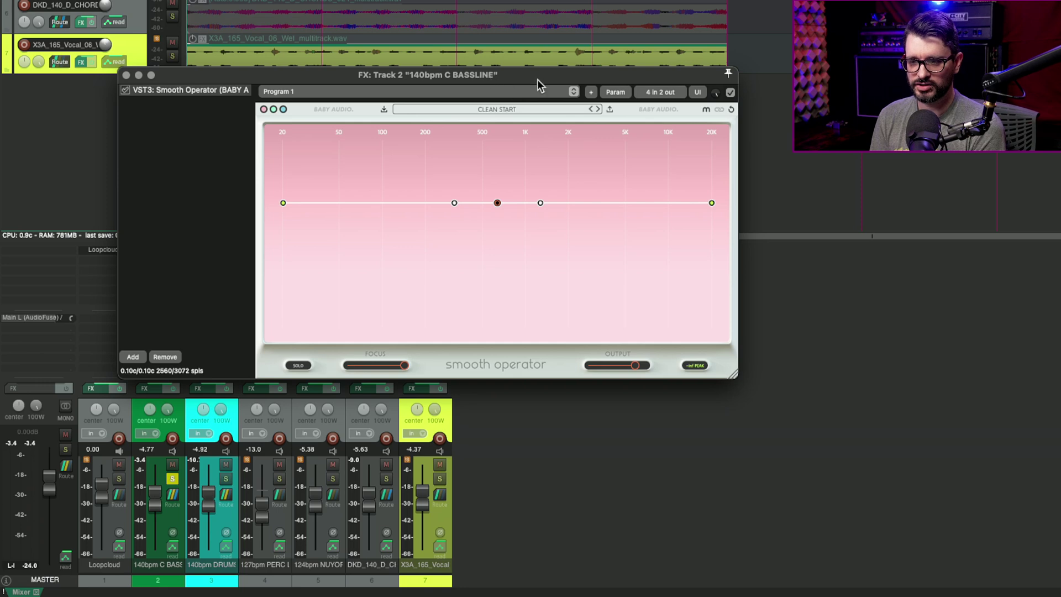
click(671, 93)
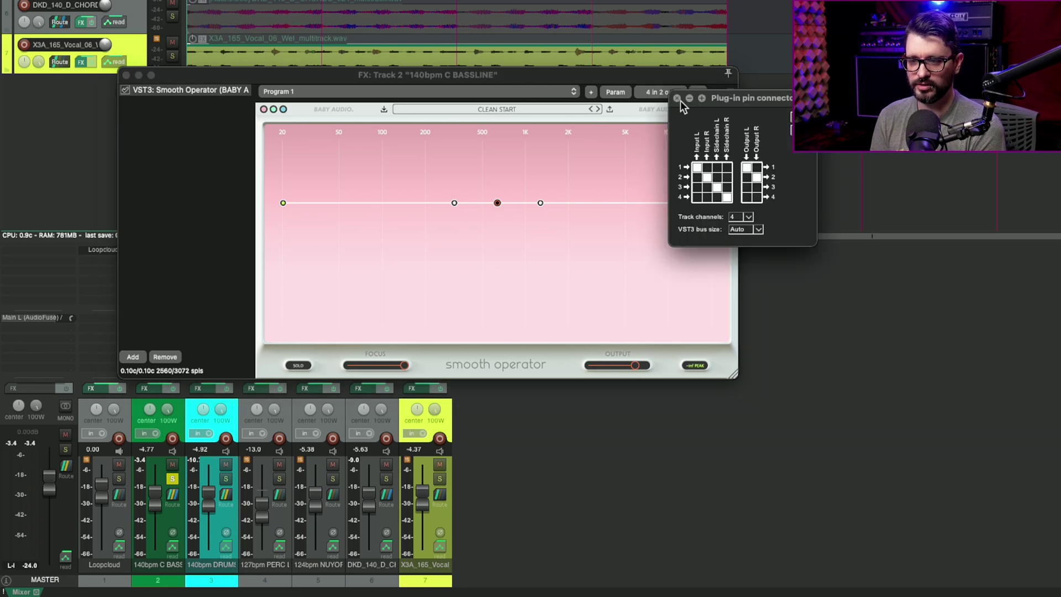
click(678, 98)
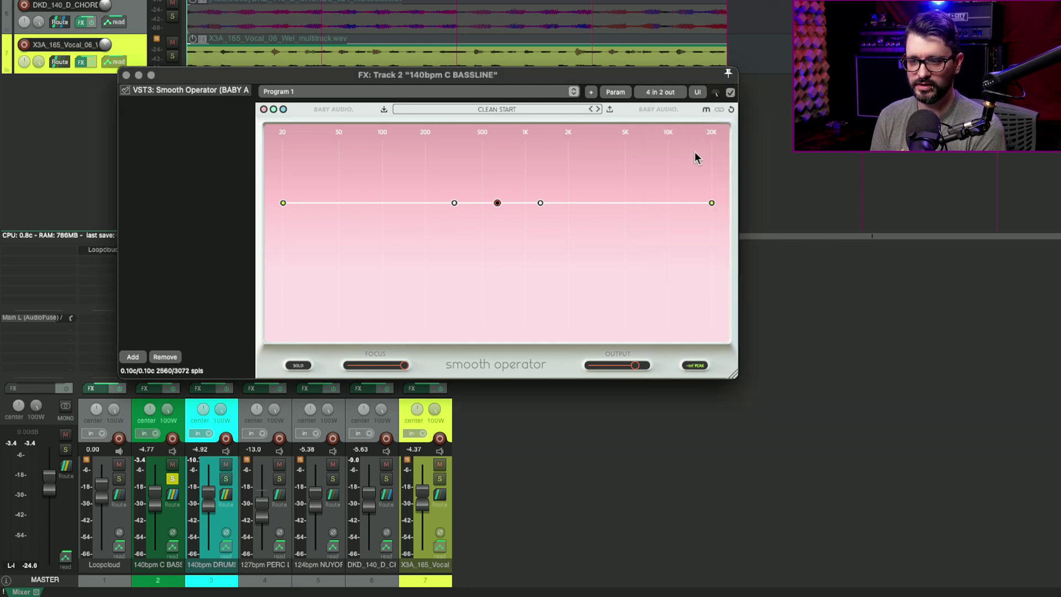
click(228, 479)
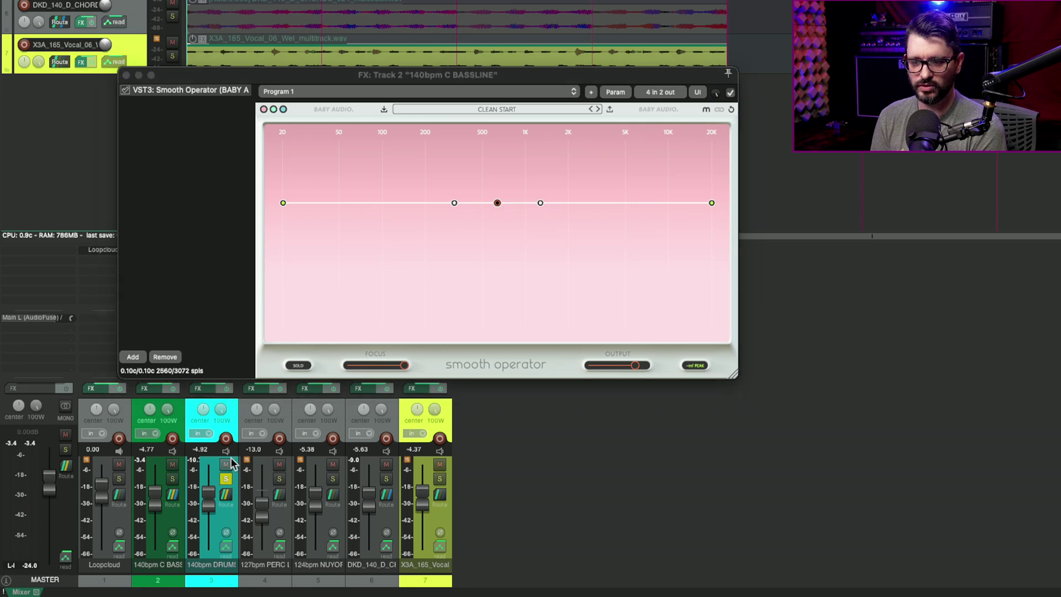
key(space)
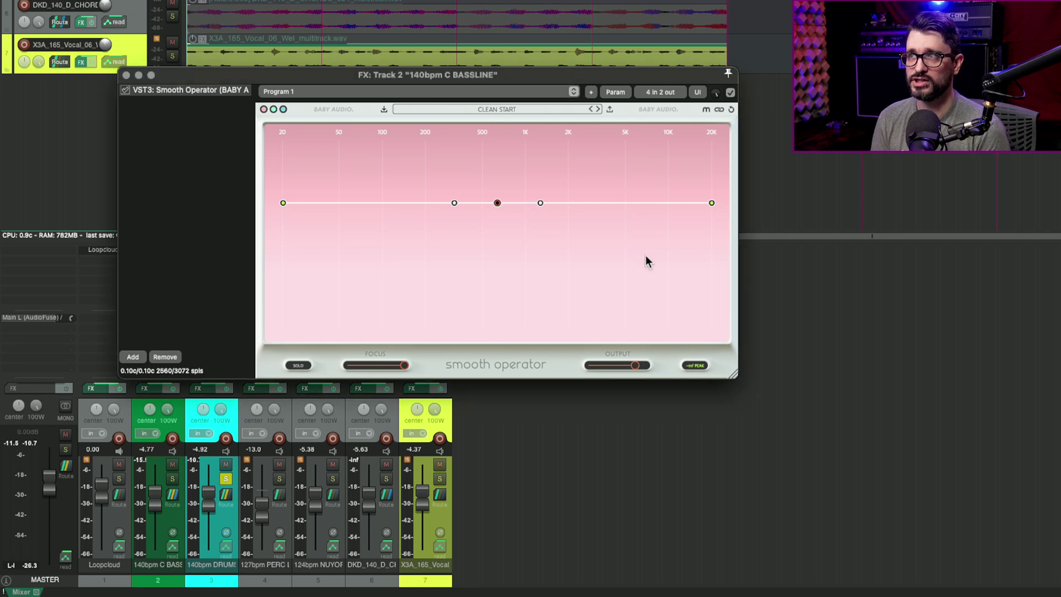
- Solo and play the bassline, lower the threshold slightly, and unsolo the drums
click(174, 479)
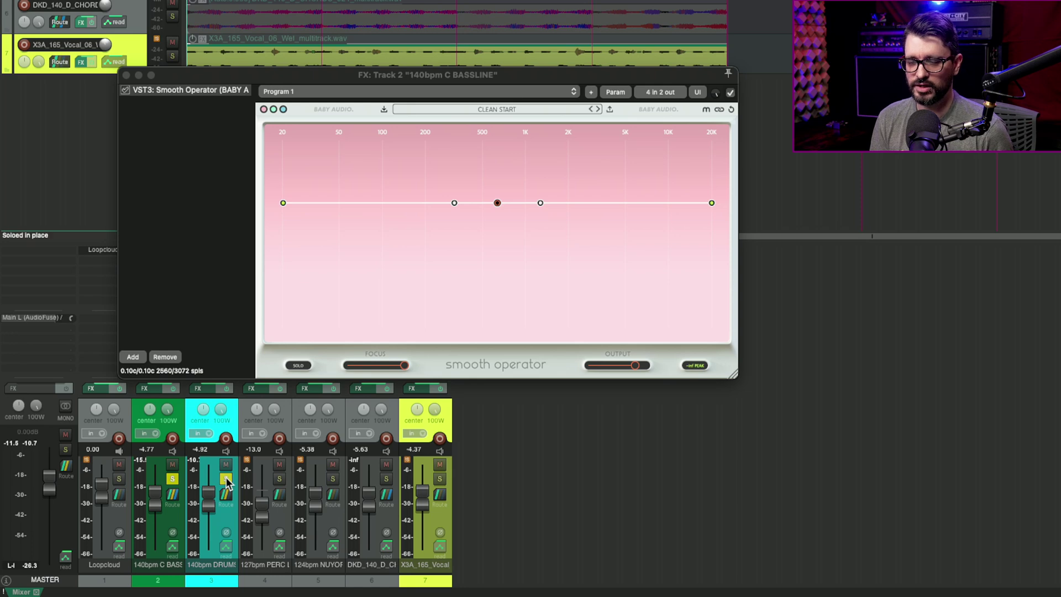
key(space)
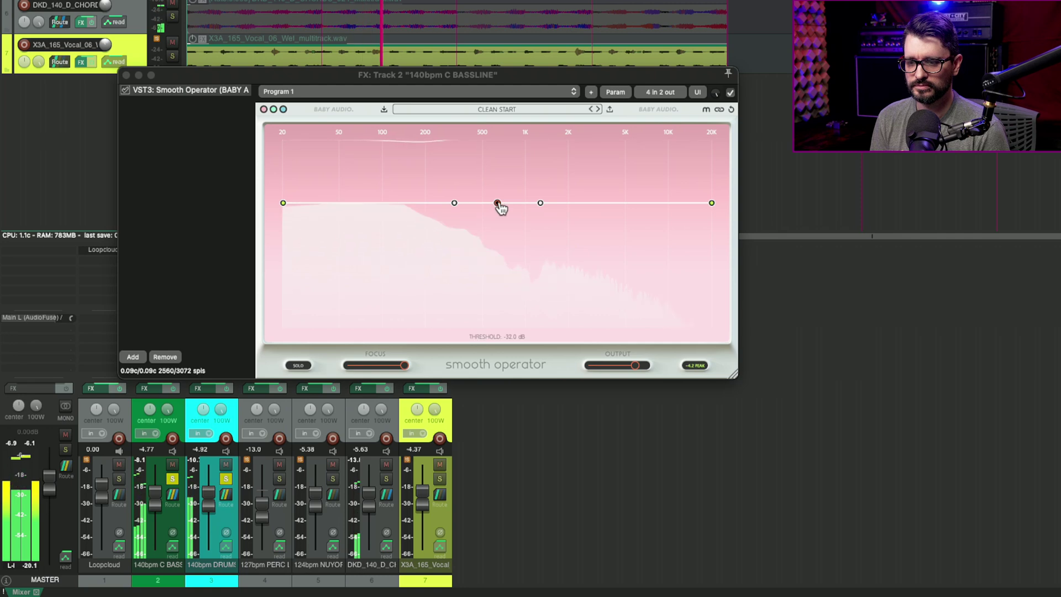
drag(497, 203, 498, 255)
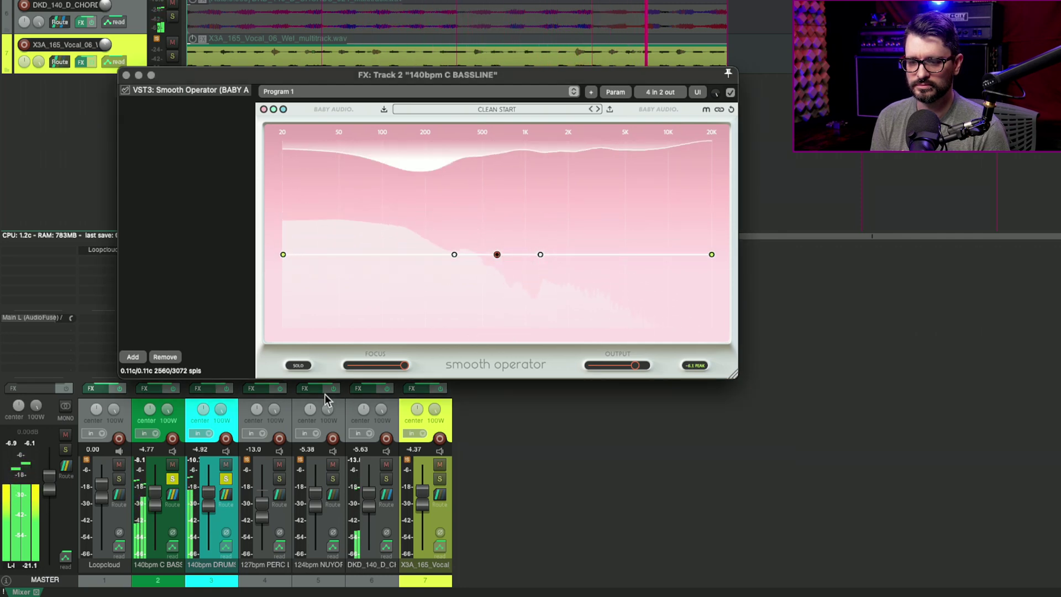
click(226, 479)
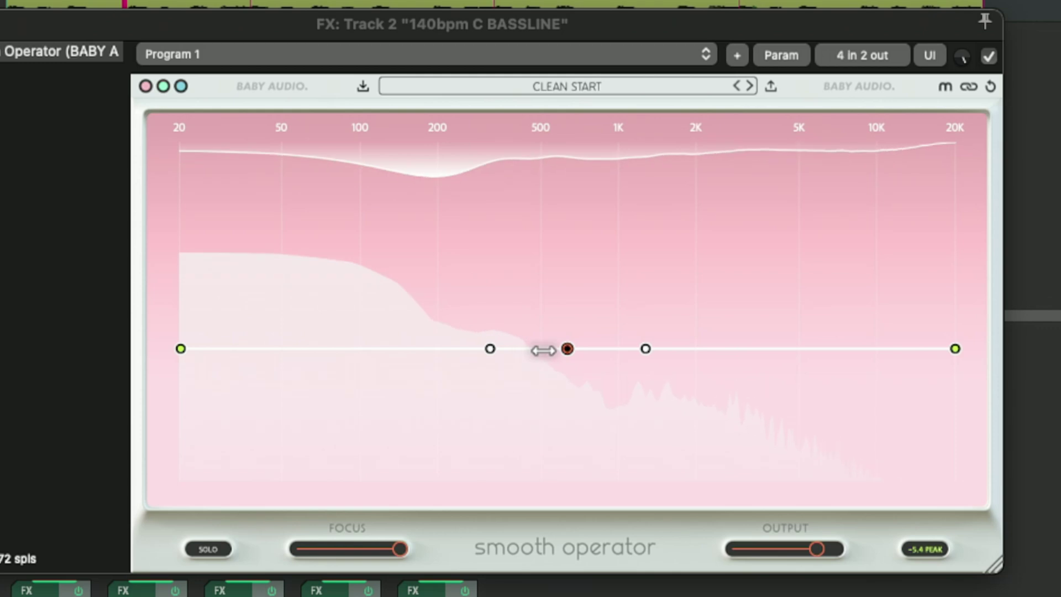
- Try a bump near 328 then 230 Hz and a deep cut around 9764 Hz
mouse_move(570, 347)
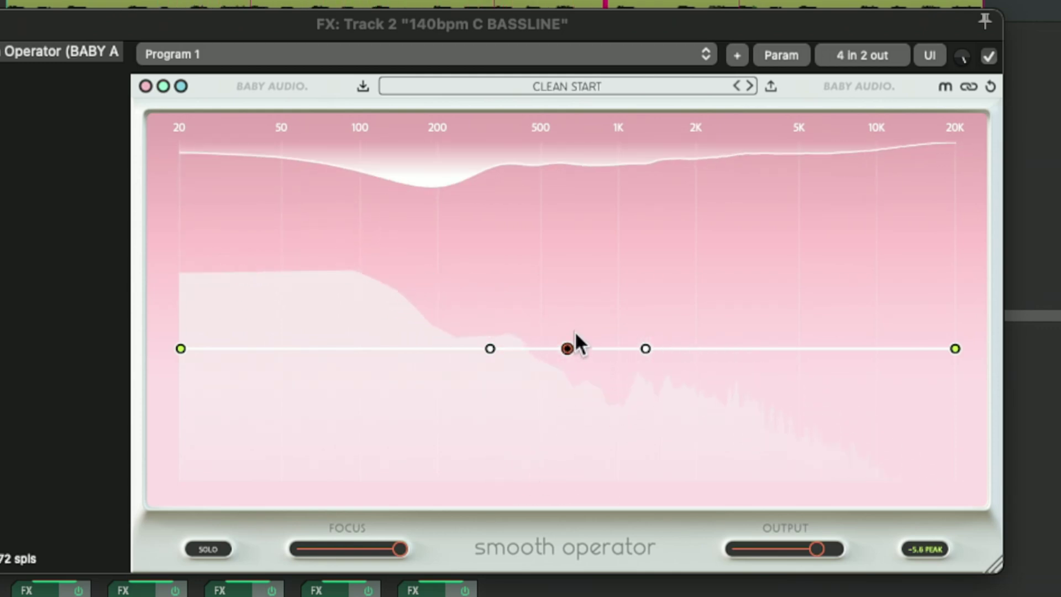
drag(491, 348, 431, 189)
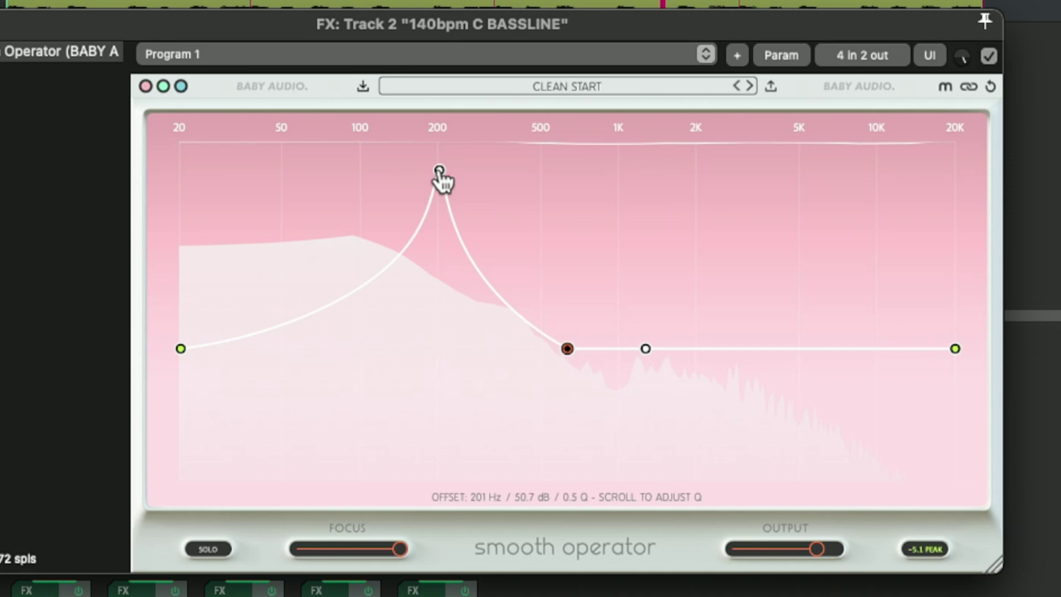
drag(440, 172, 464, 324)
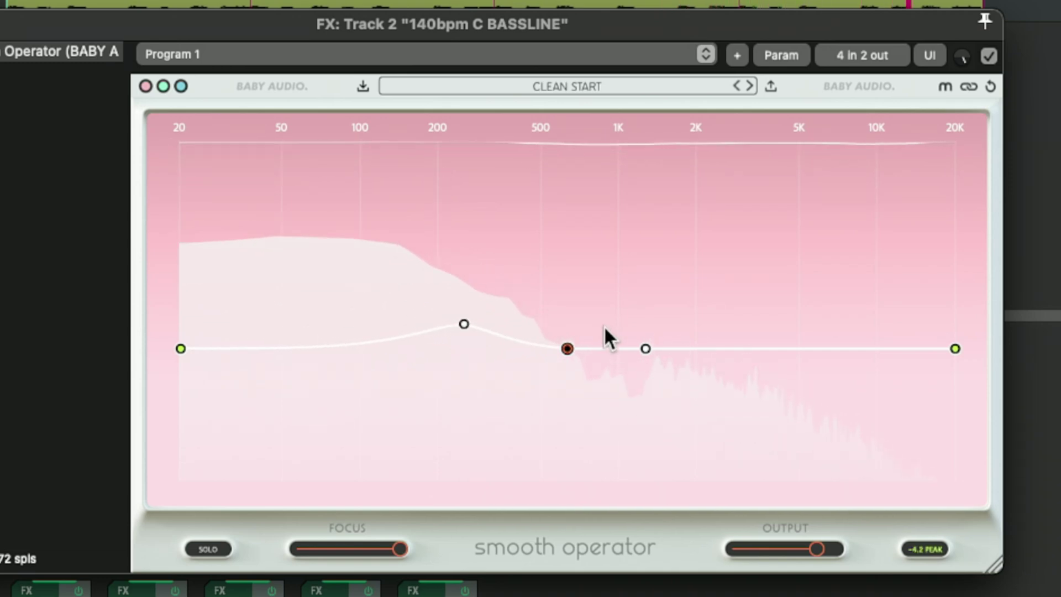
drag(646, 350, 877, 569)
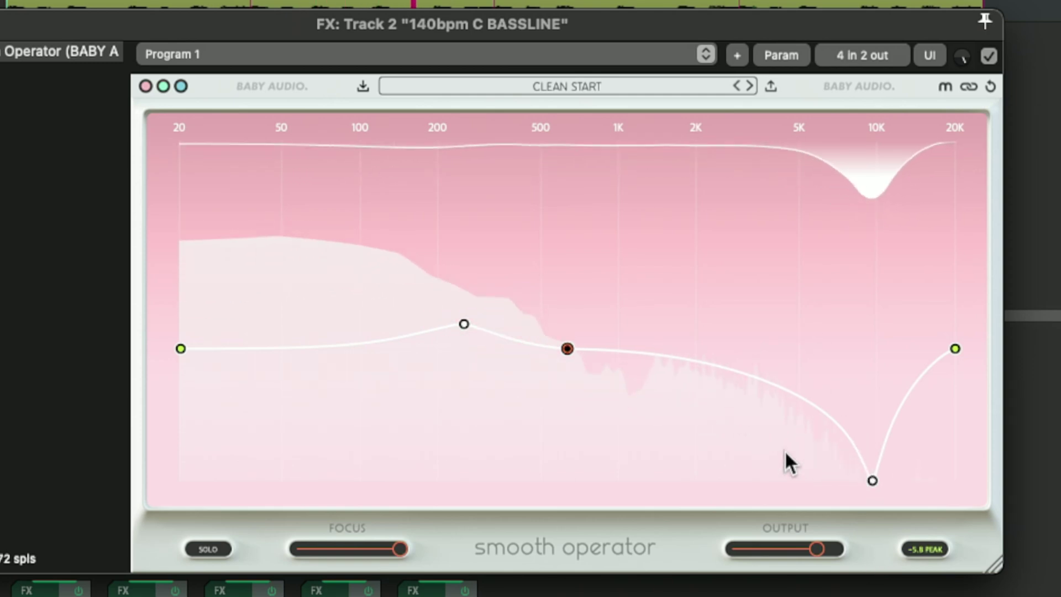
drag(872, 480, 848, 351)
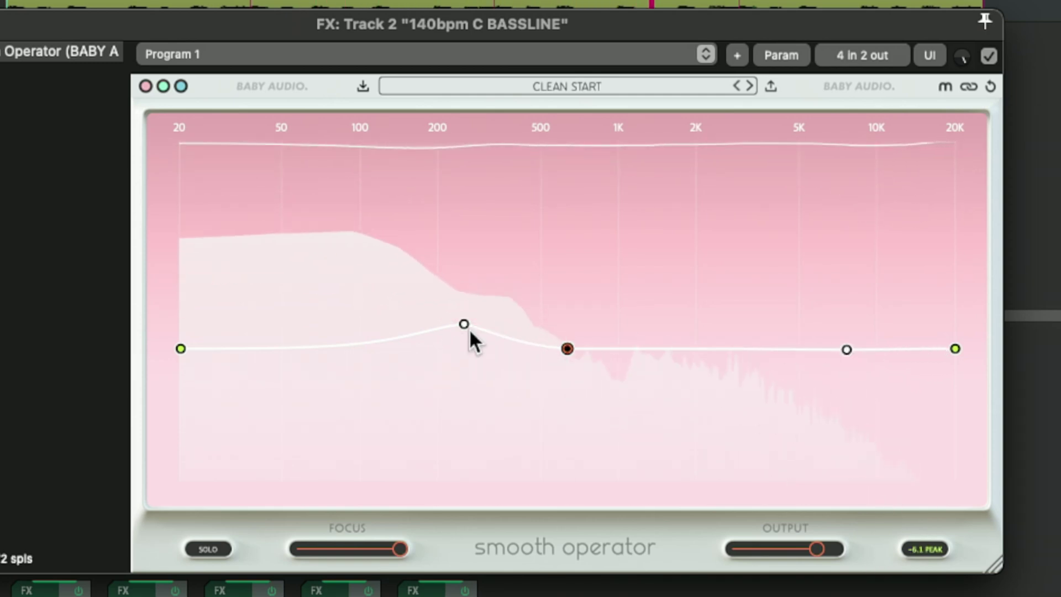
- Flatten the 9.7 kHz cut, drop the 20 Hz end to about -37.5 dB, and move the 200 Hz node to 186 Hz
mouse_move(464, 324)
mouse_down()
mouse_move(445, 536)
mouse_move(458, 332)
mouse_up()
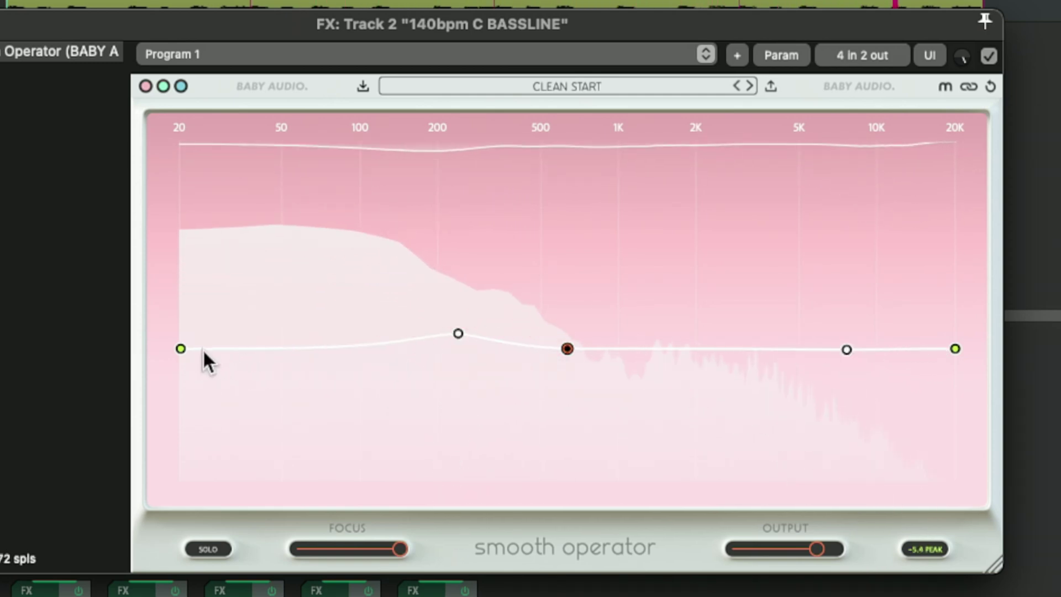
drag(181, 349, 181, 480)
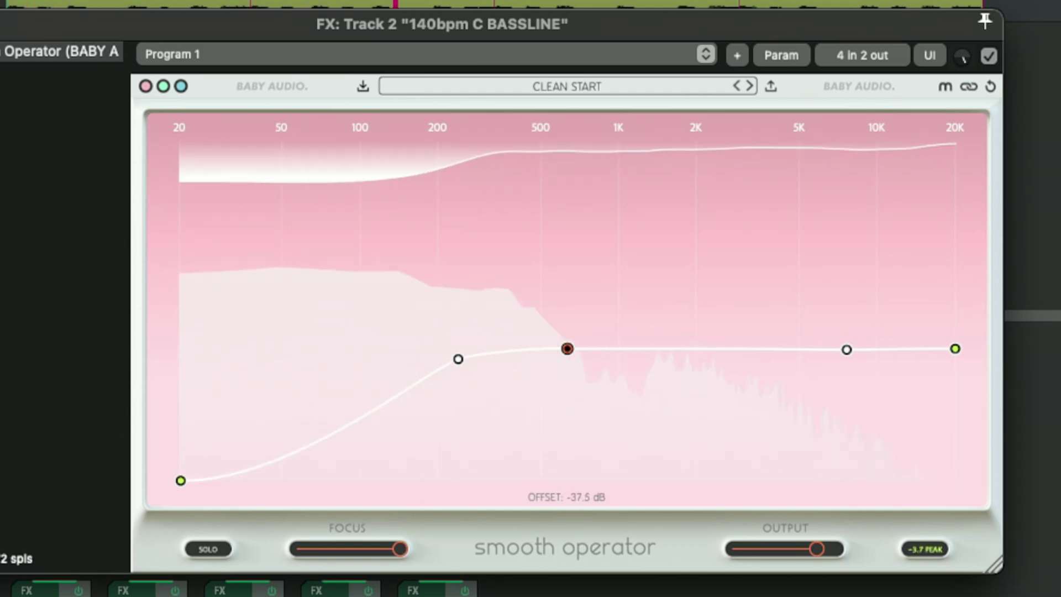
drag(458, 359, 431, 360)
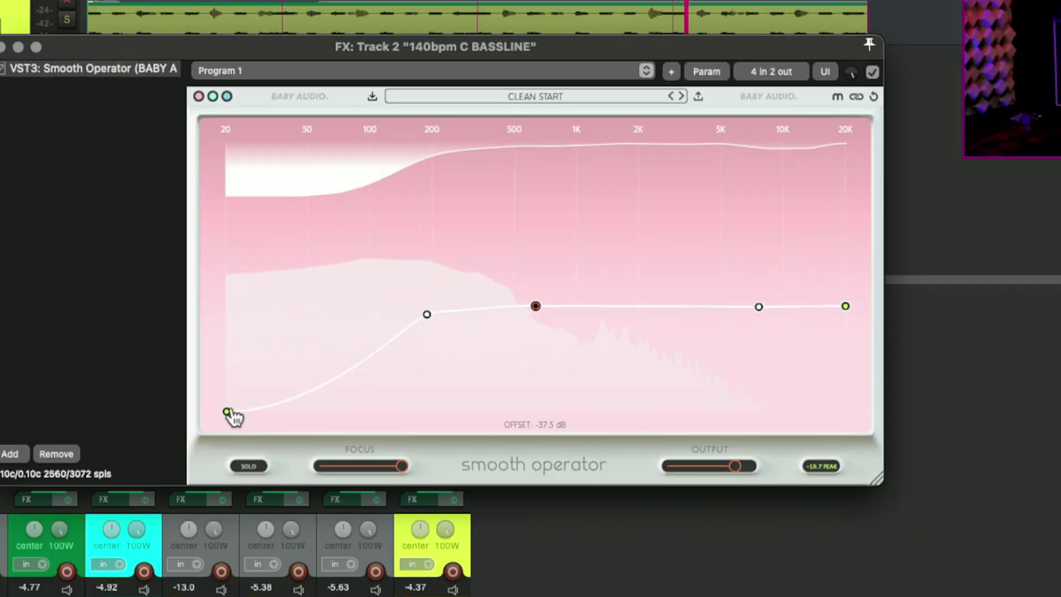
- Return the 20 Hz end to 0 dB, move the bass dip to about 283 Hz, and set threshold to -37.8 dB
double_click(227, 412)
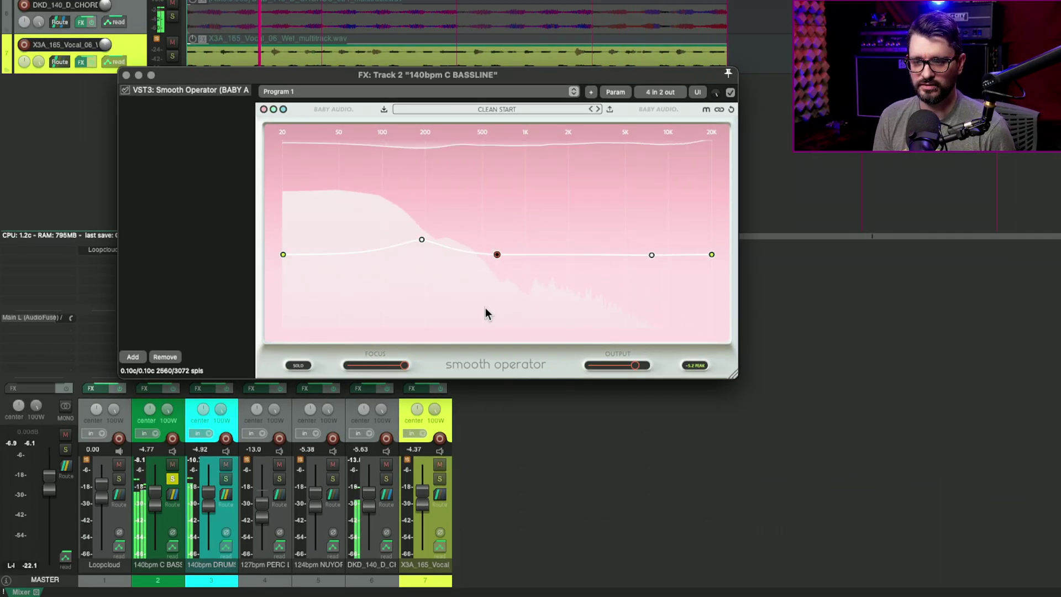
double_click(497, 255)
click(225, 479)
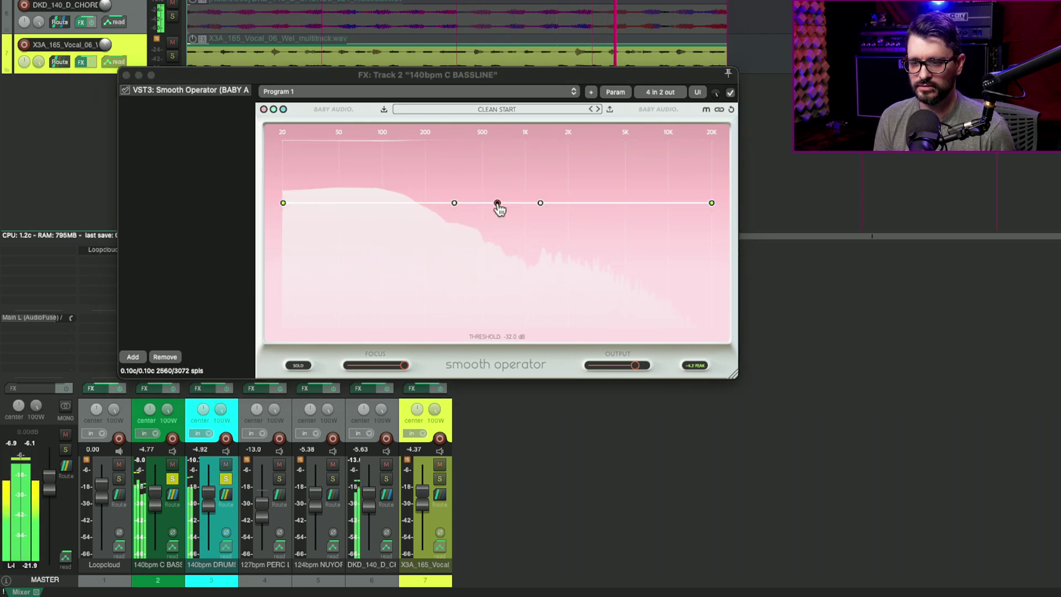
drag(498, 205, 467, 328)
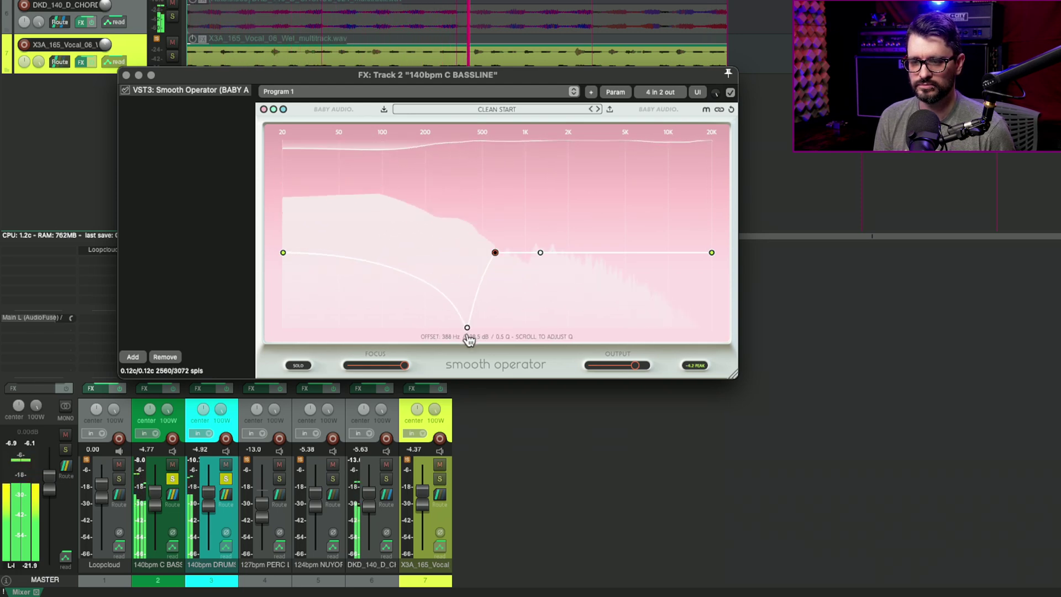
drag(497, 254, 499, 193)
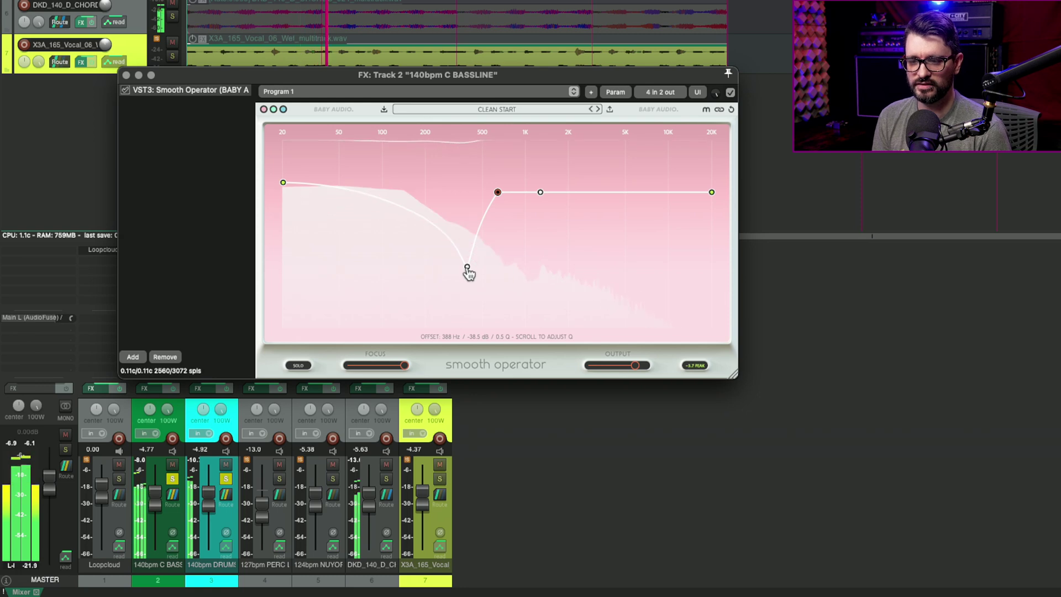
drag(453, 448, 458, 499)
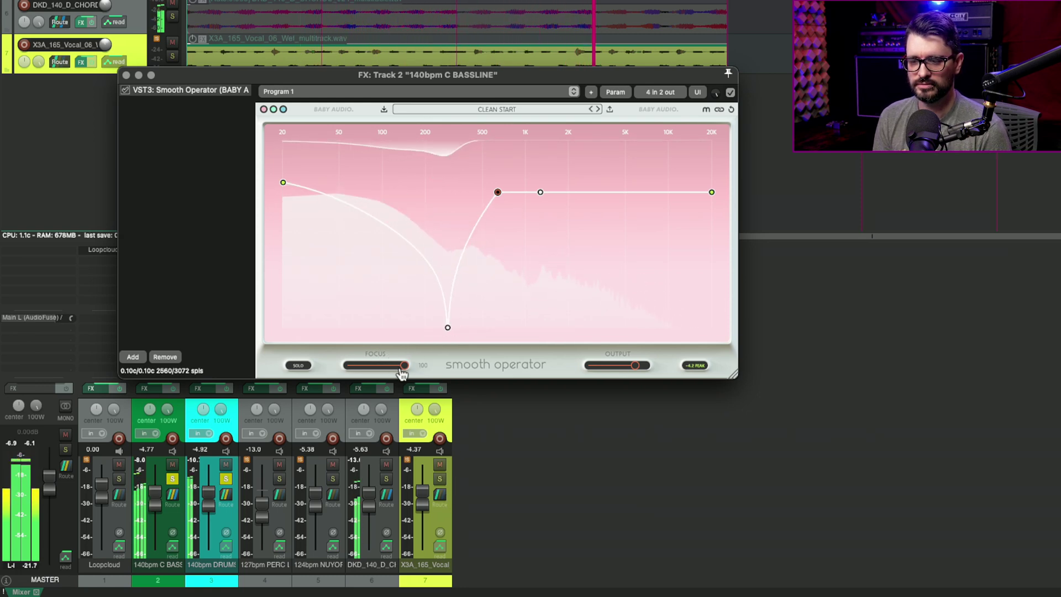
drag(499, 193, 503, 230)
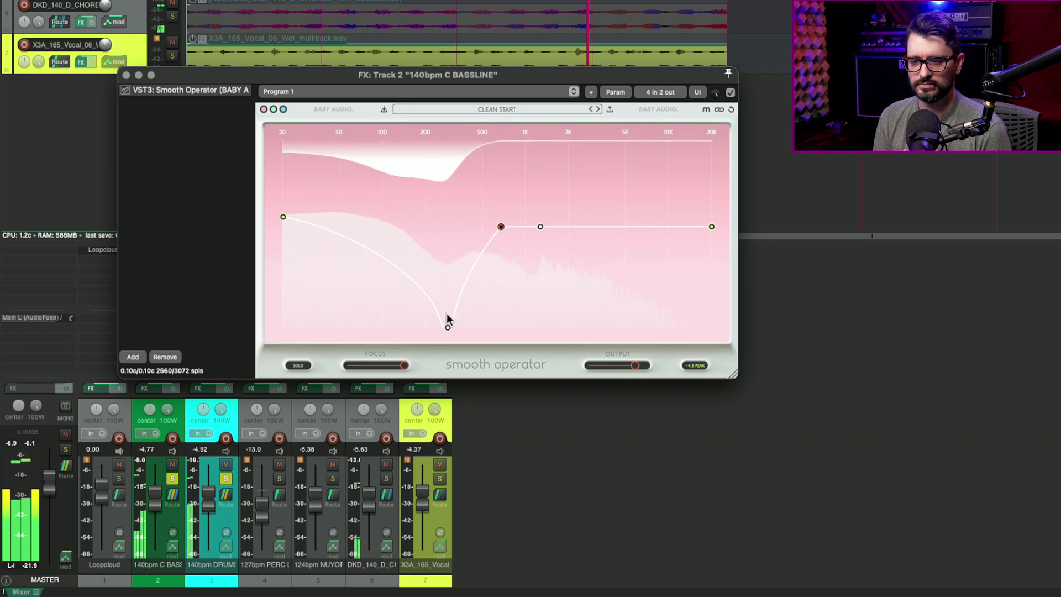
- Adjust the band's Q and try a boost near 250 Hz, then flatten the curve at a -64.5 dB threshold
mouse_move(448, 327)
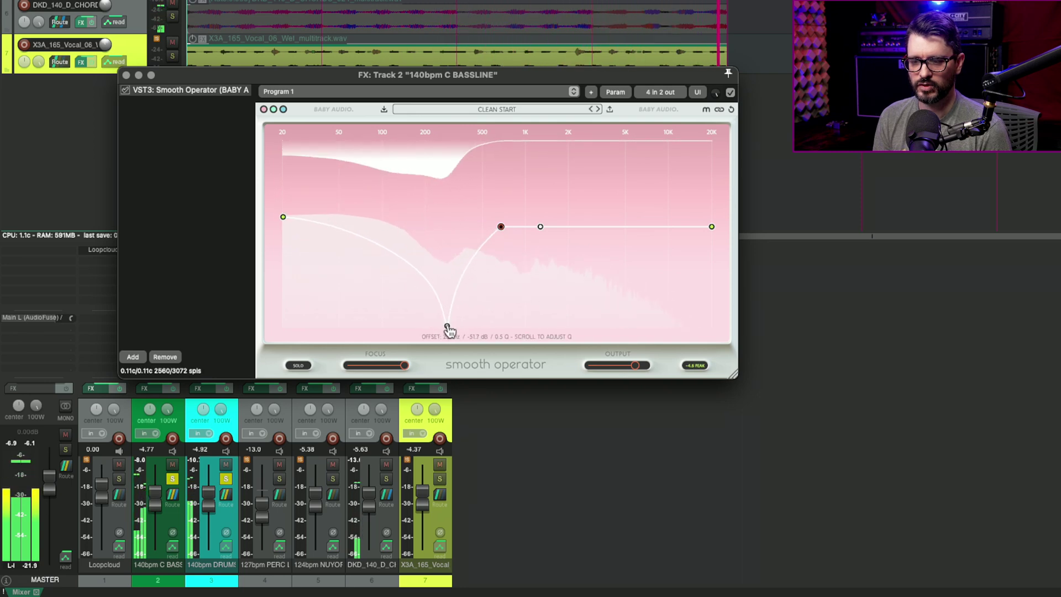
scroll(449, 330, up, 5)
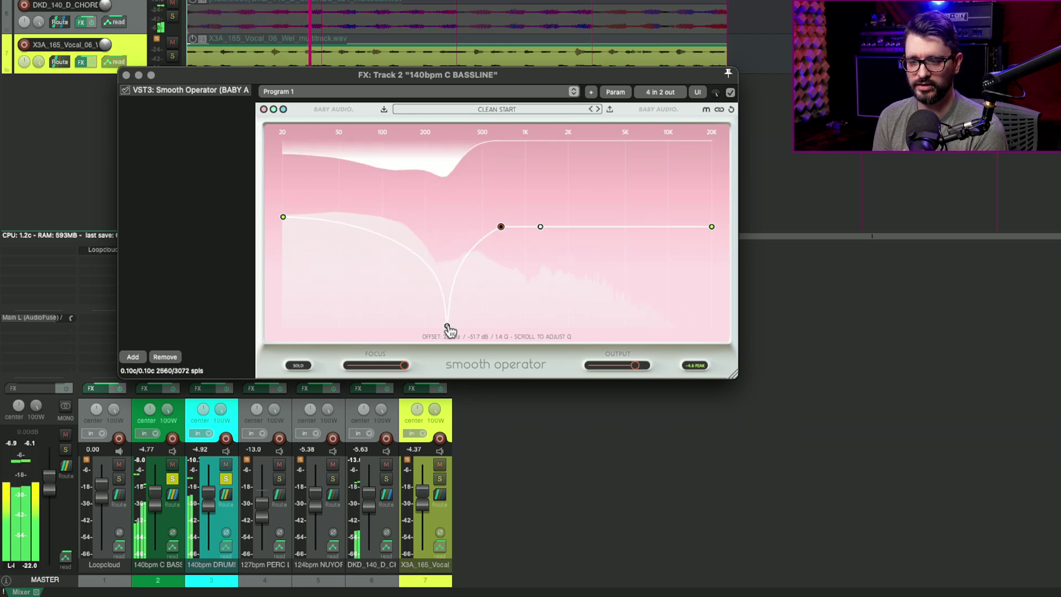
scroll(449, 330, down, 6)
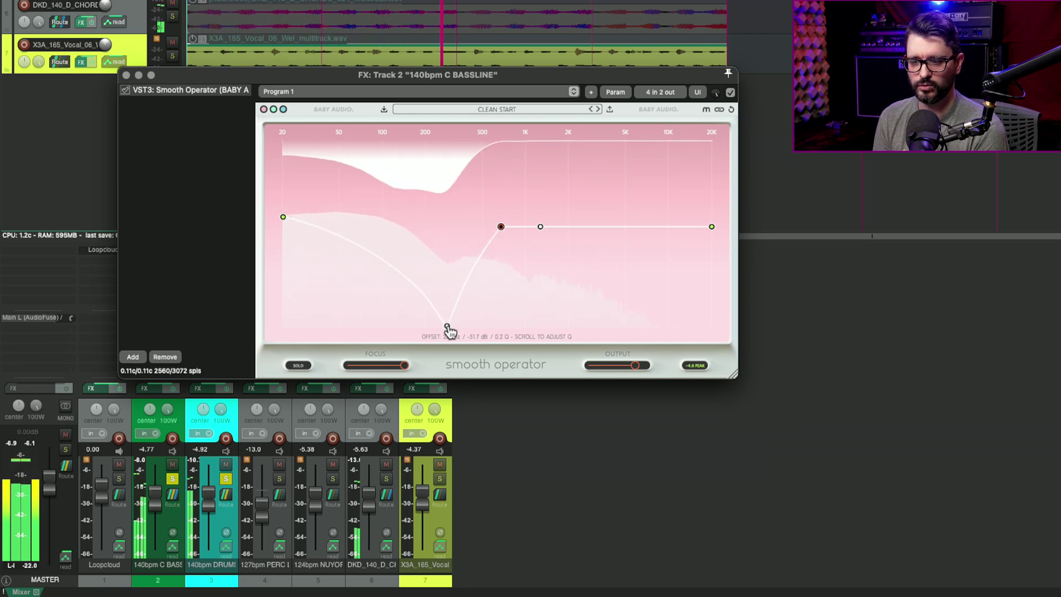
scroll(449, 330, up, 15)
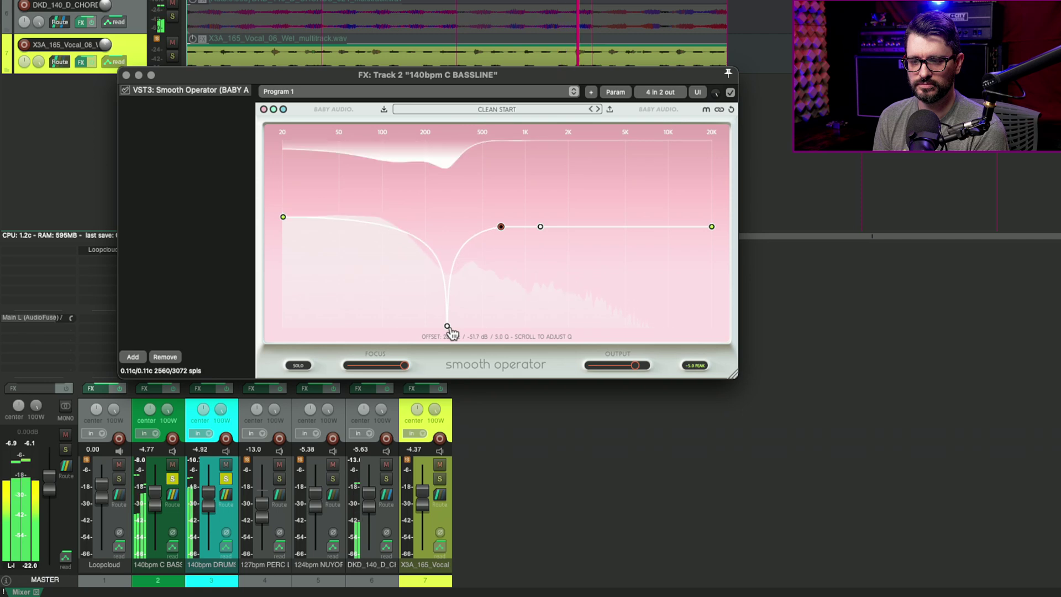
drag(449, 330, 459, 378)
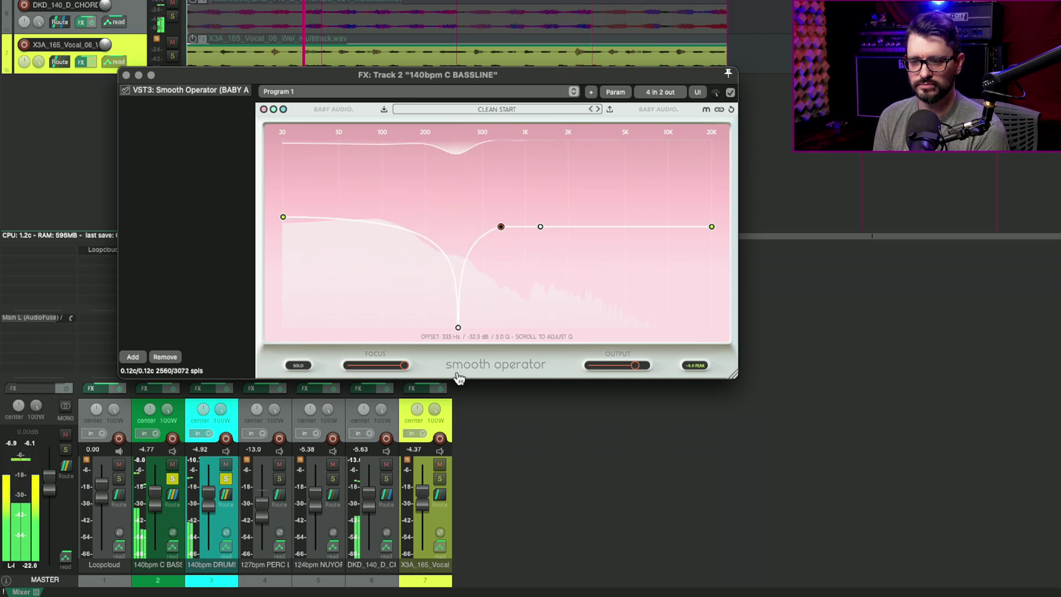
double_click(500, 228)
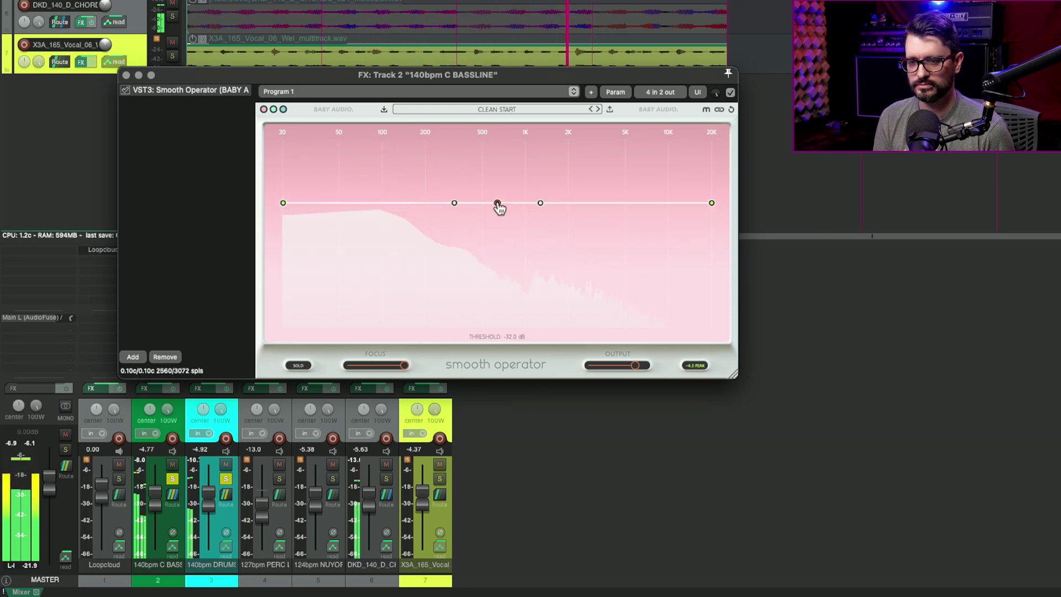
drag(498, 206, 502, 270)
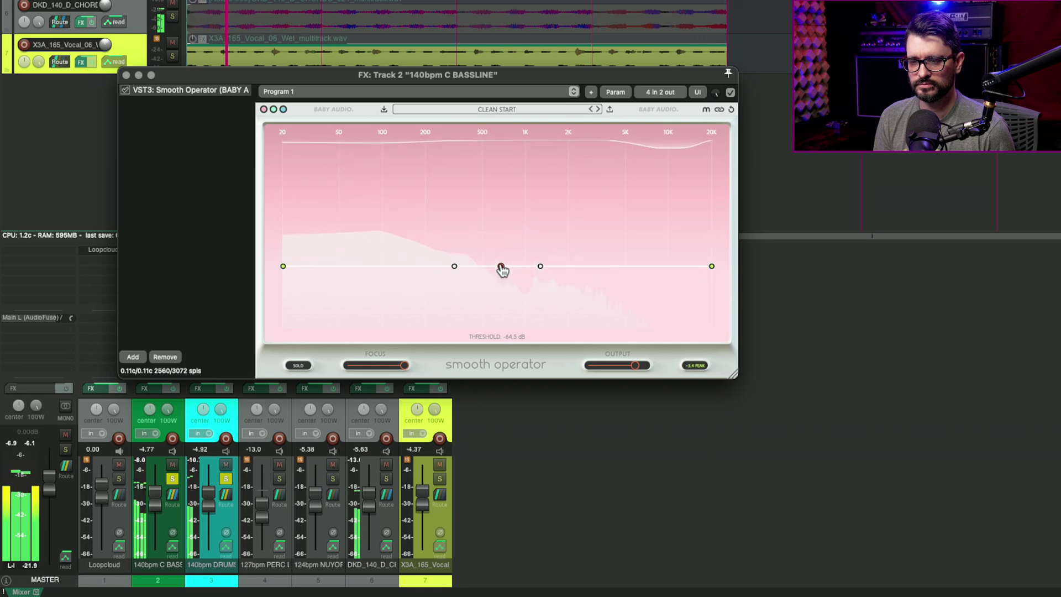
- A/B the bassline's Smooth Operator against bypass, stop playback, and shift its window to reveal the mixer
click(731, 93)
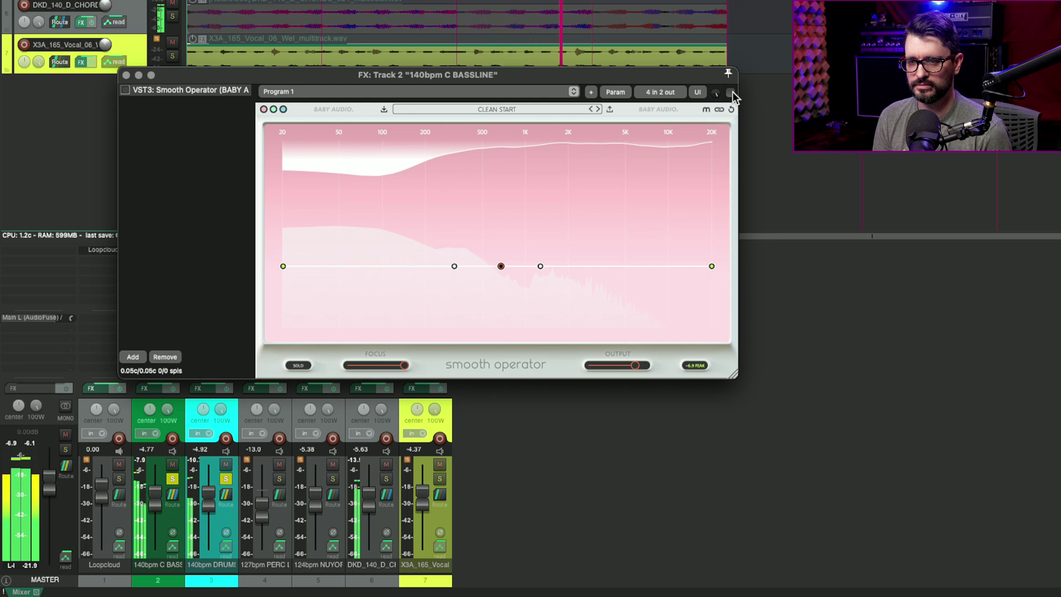
click(731, 92)
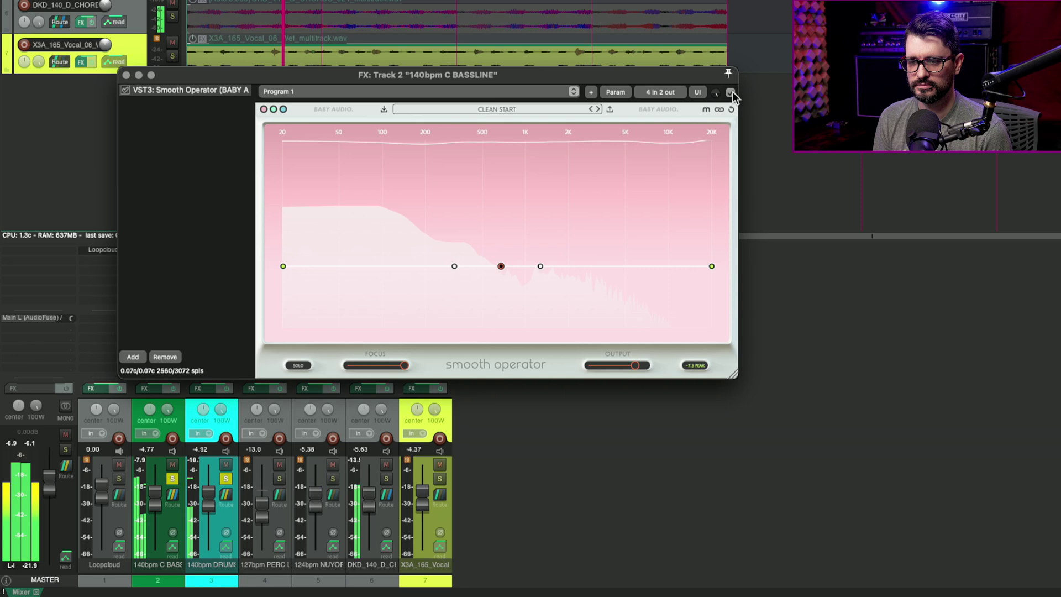
key(space)
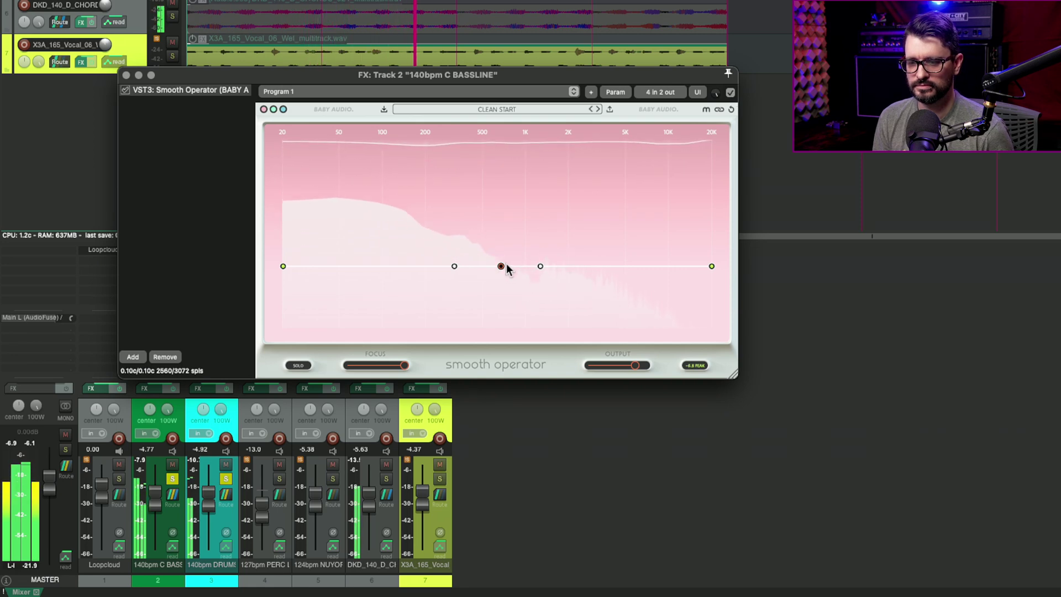
drag(213, 76, 216, 72)
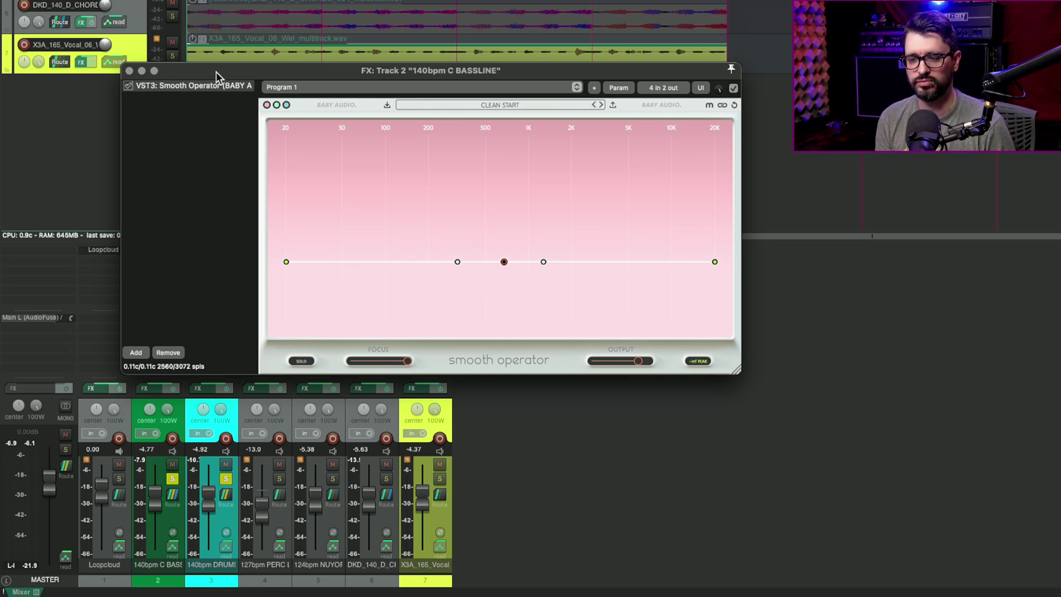
drag(349, 70, 430, 93)
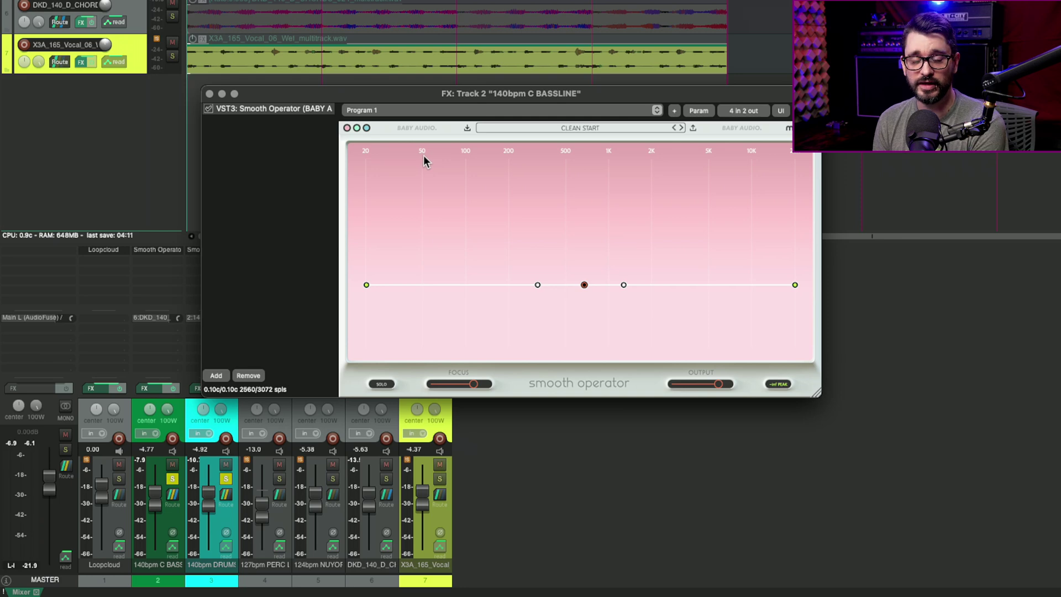
- Open Track 3 drums' Smooth Operator, bypass and re-enable it during playback, then stop
click(209, 93)
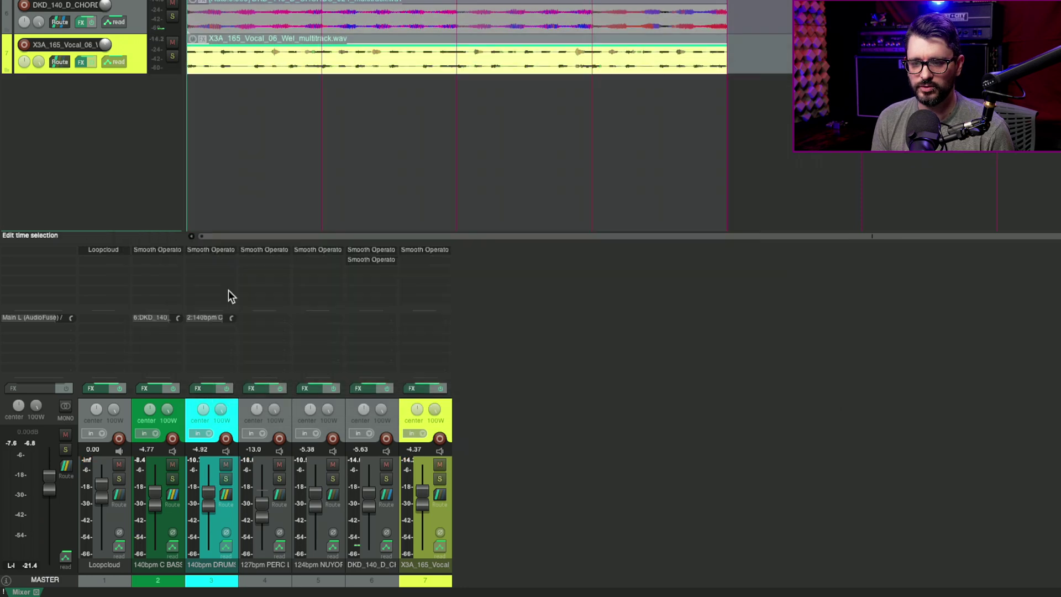
click(218, 257)
drag(619, 76, 487, 75)
key(space)
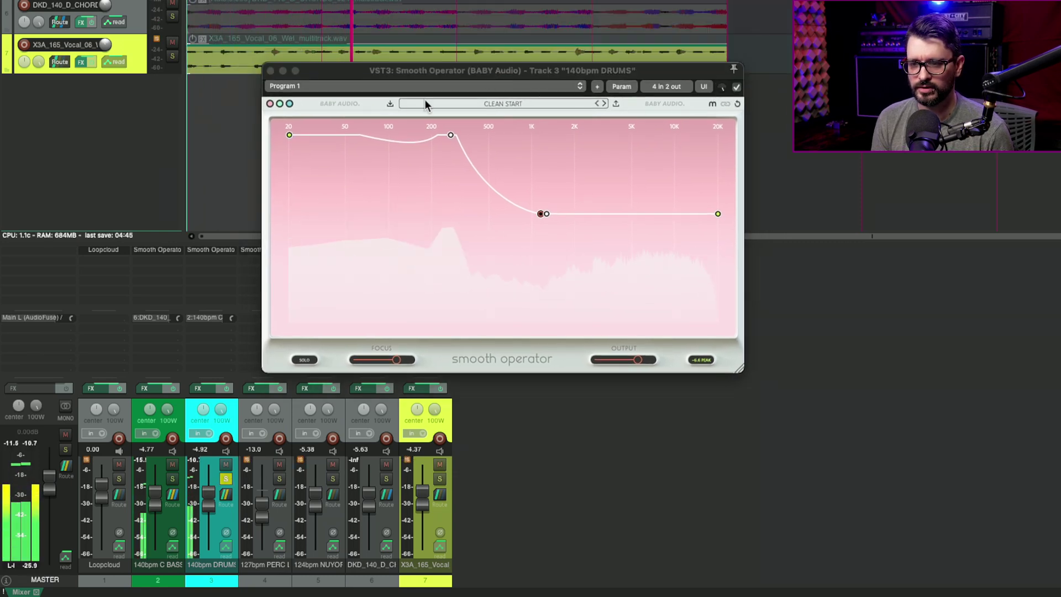
click(344, 106)
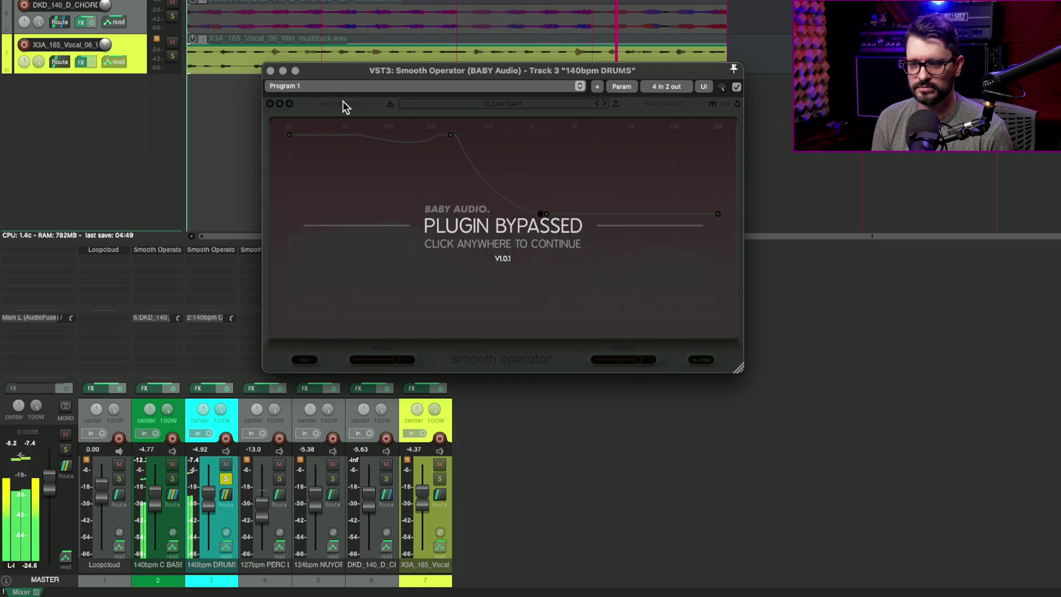
click(343, 104)
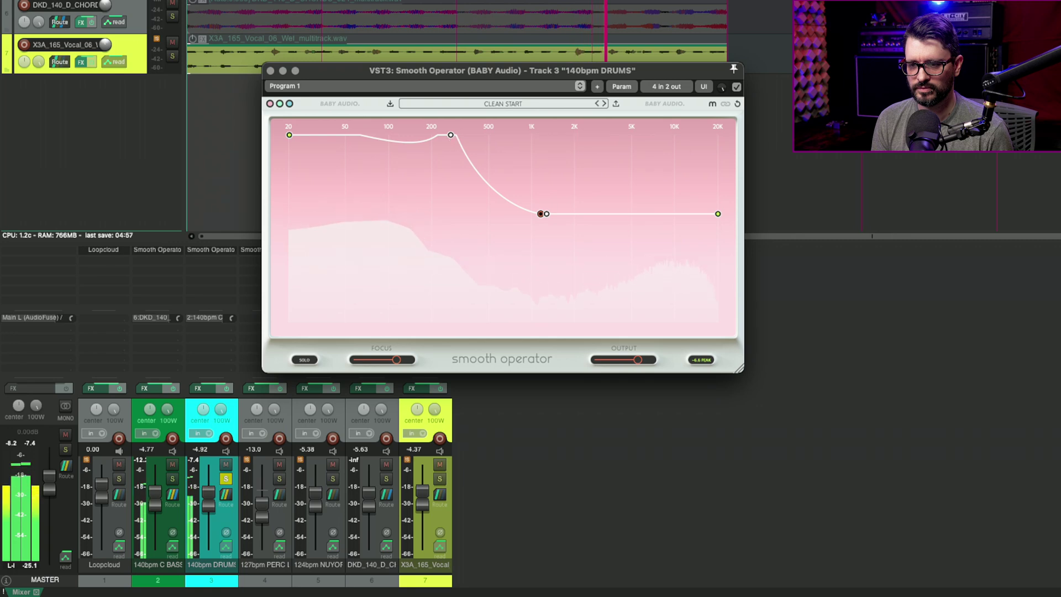
drag(289, 139, 288, 97)
key(space)
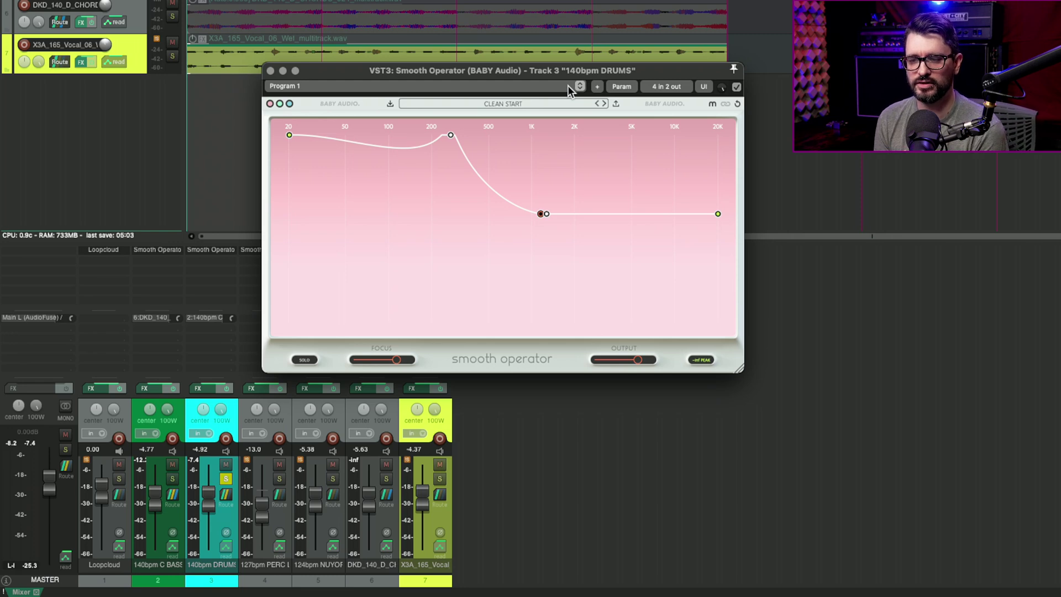
- Solo the perc loop, A/B its Smooth Operator during playback, and raise Output from 74 to 80
click(250, 249)
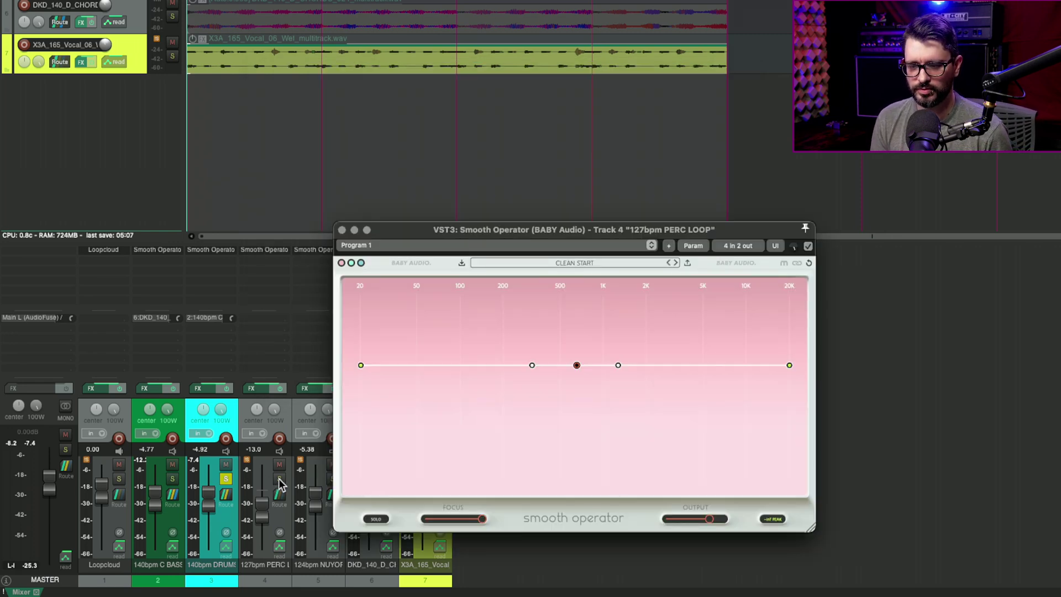
click(279, 480)
key(space)
drag(586, 230, 504, 18)
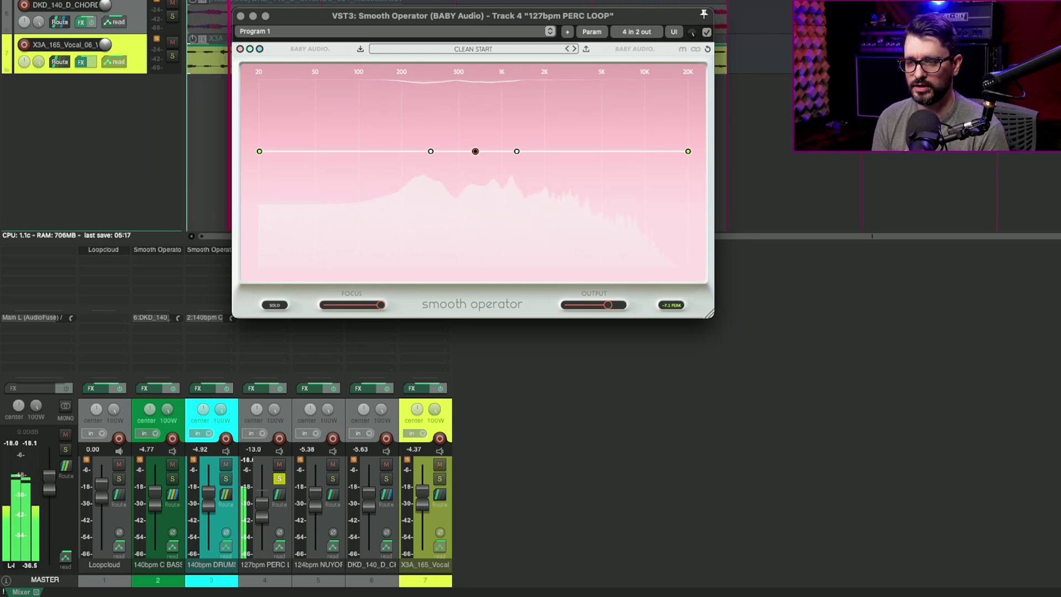
click(323, 51)
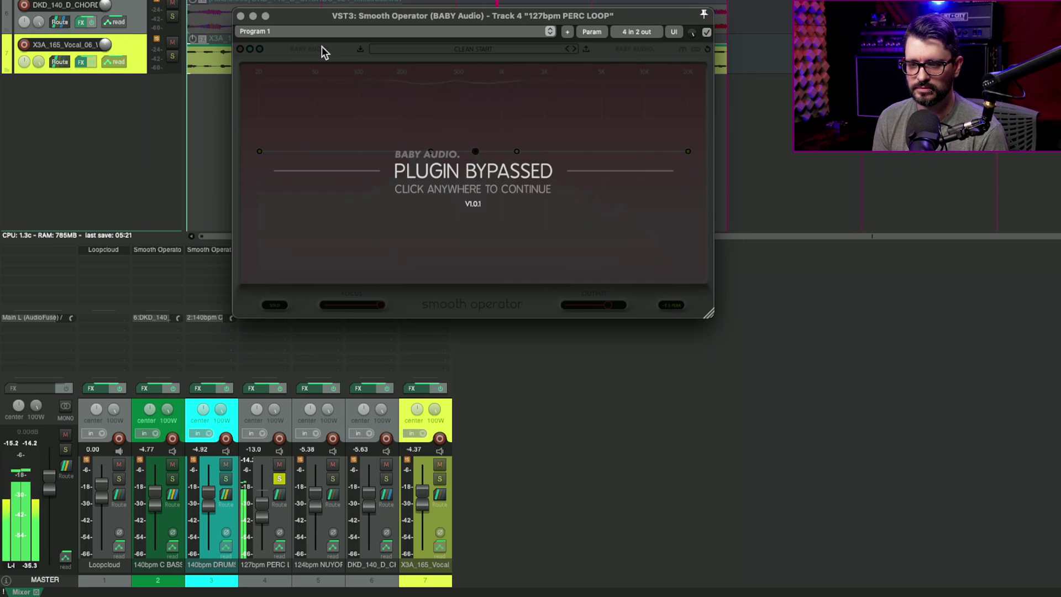
click(323, 48)
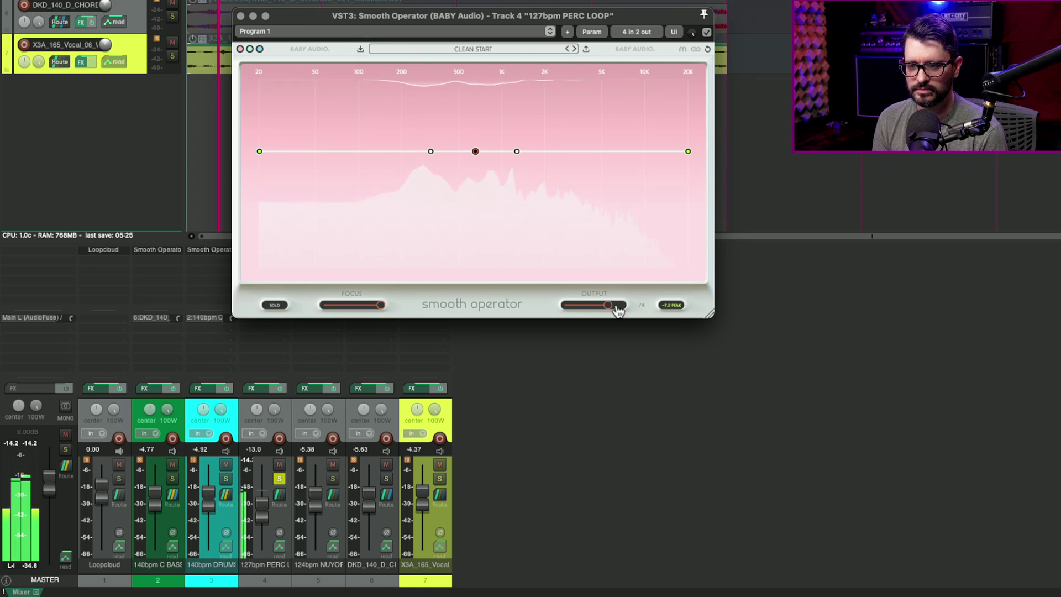
drag(613, 311, 617, 310)
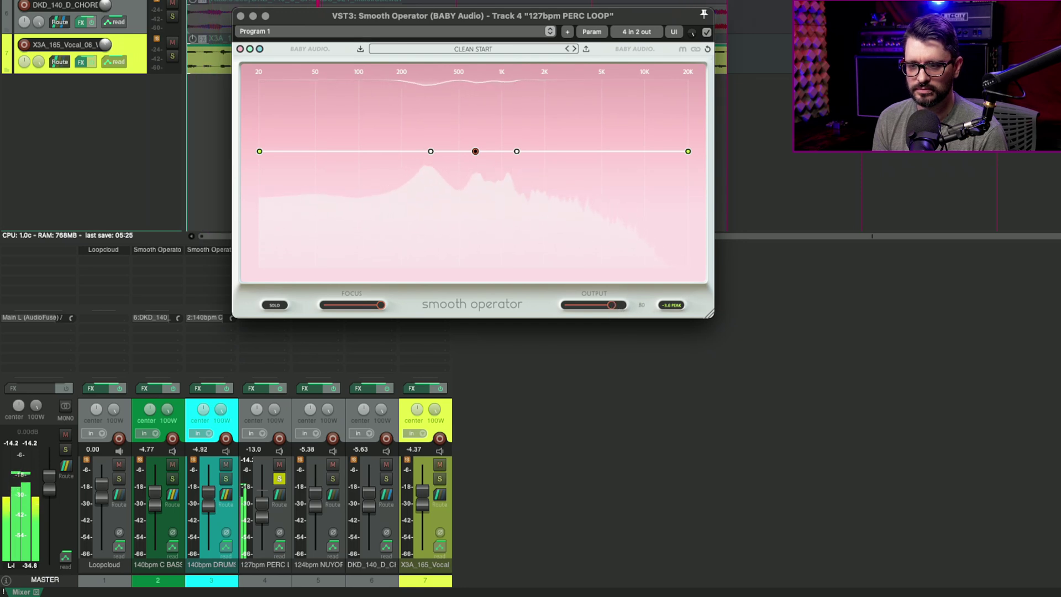
- Compare the perc loop's Smooth Operator against bypass again, stop playback, and close its window
click(319, 49)
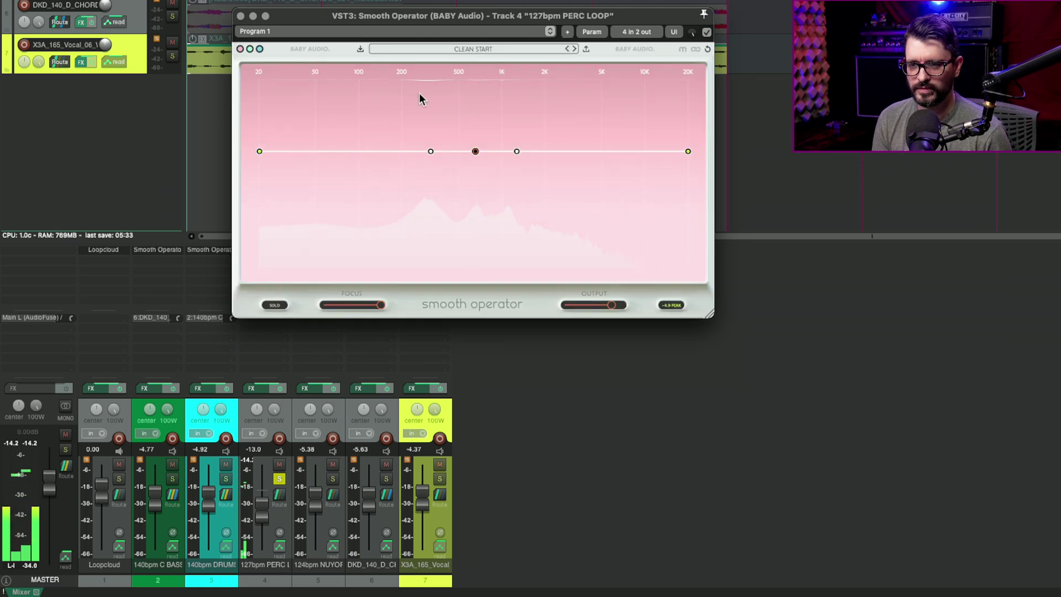
key(space)
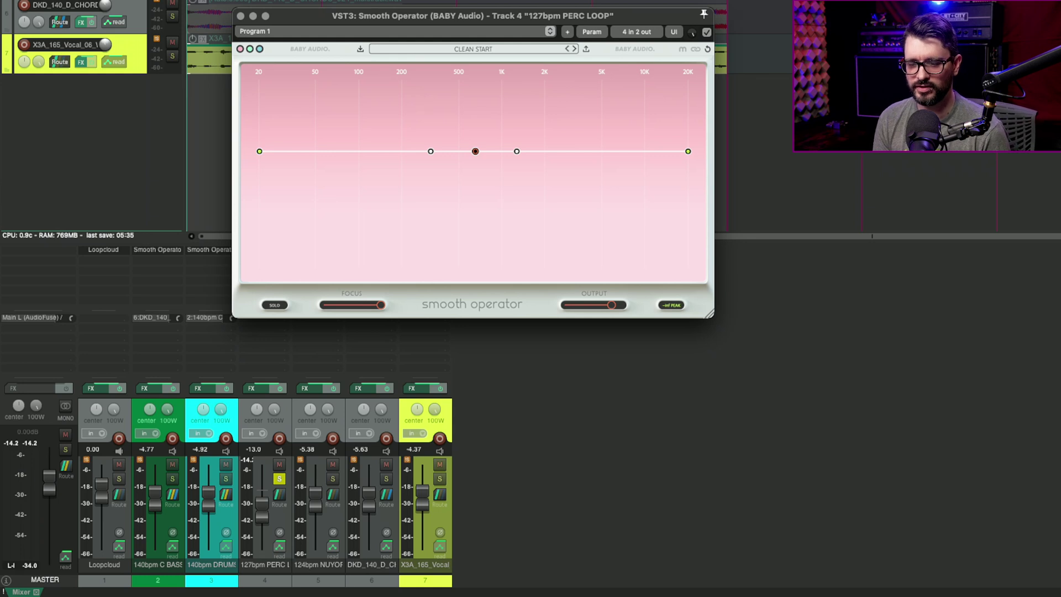
click(188, 488)
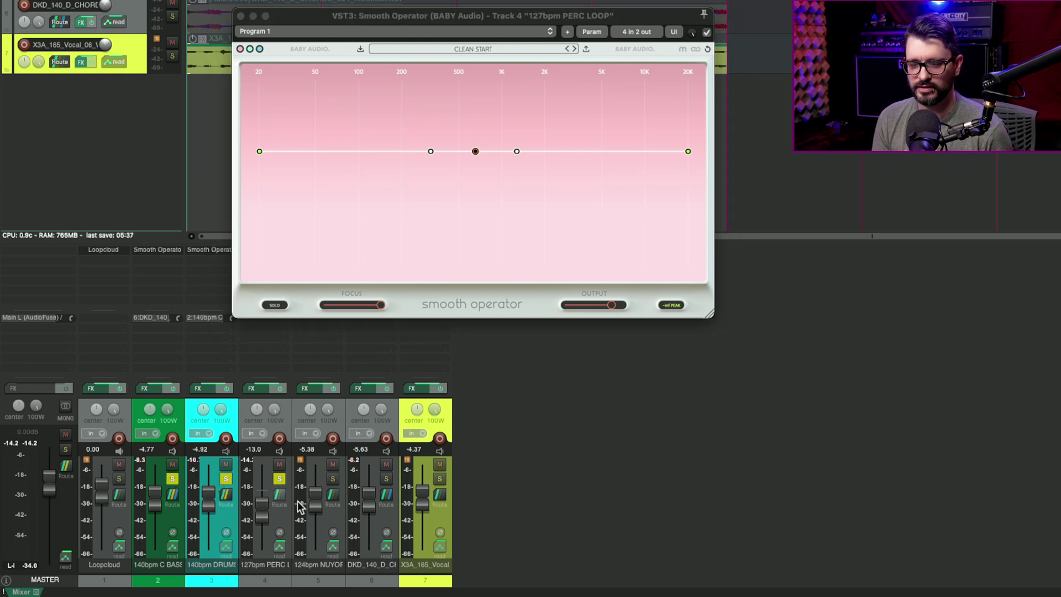
key(space)
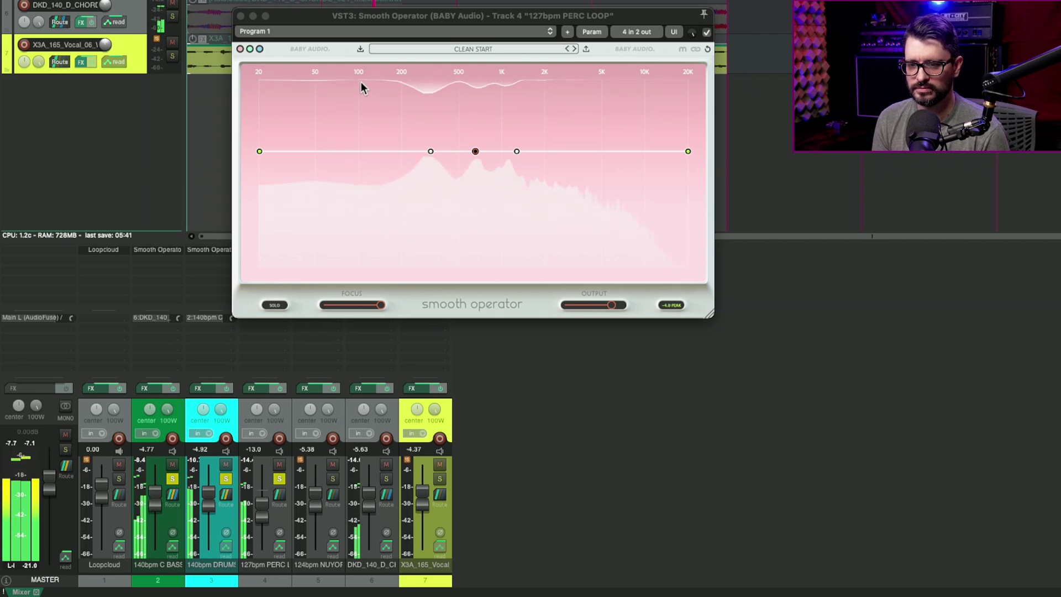
click(314, 50)
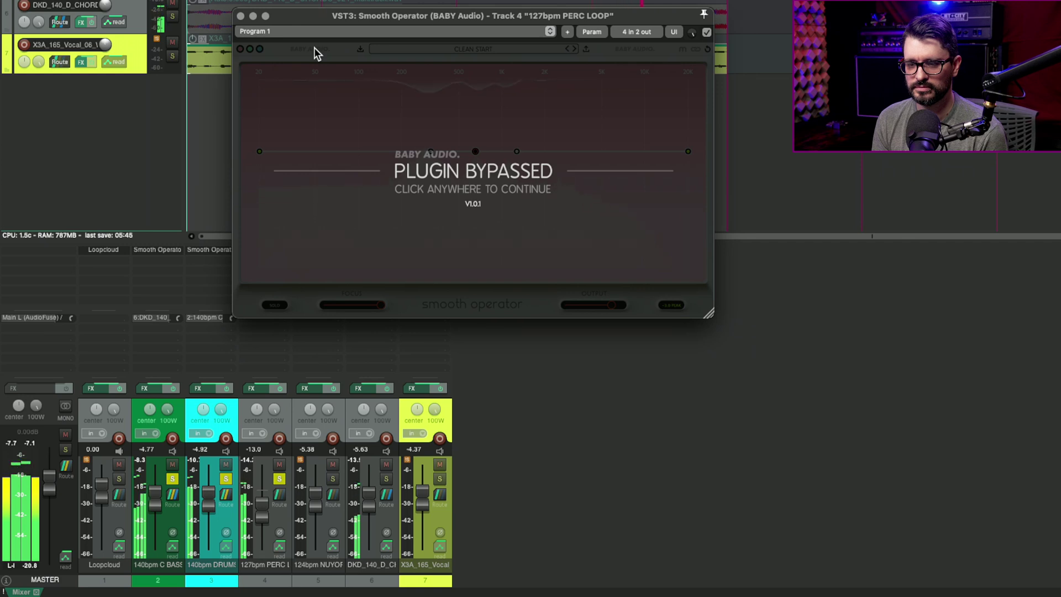
click(314, 50)
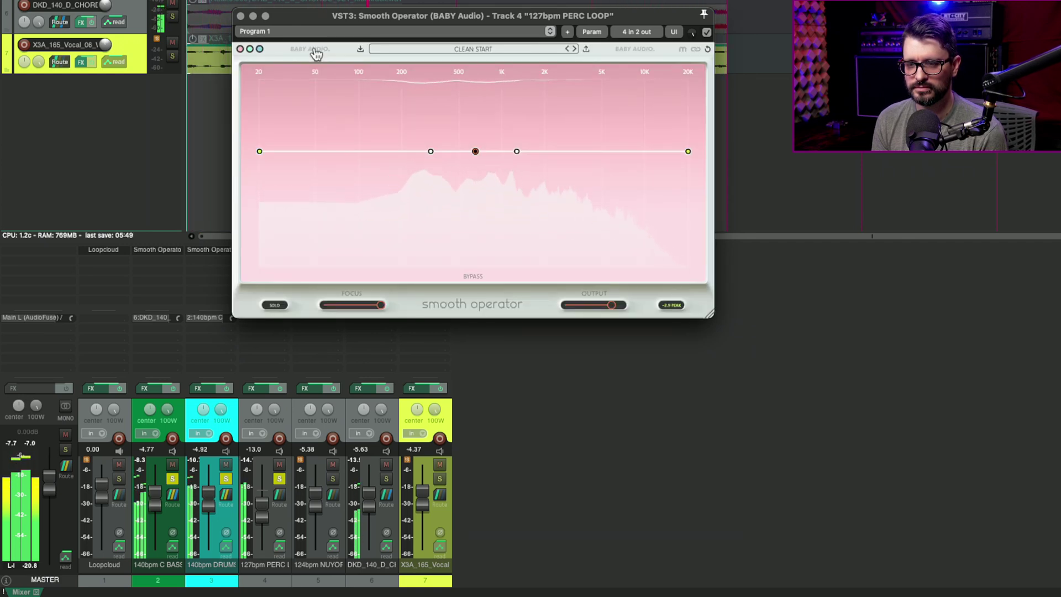
key(space)
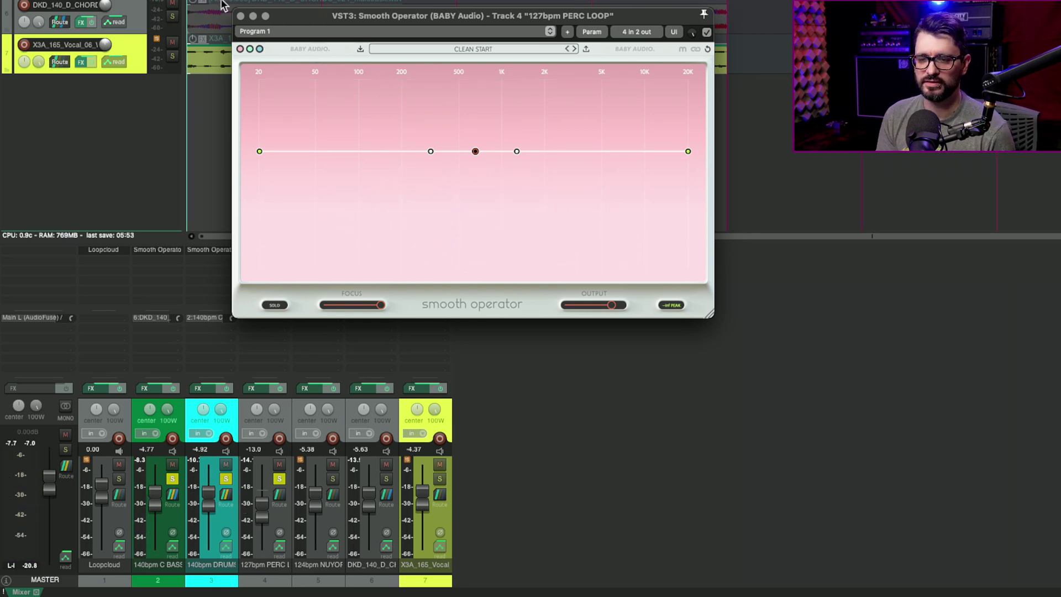
click(240, 16)
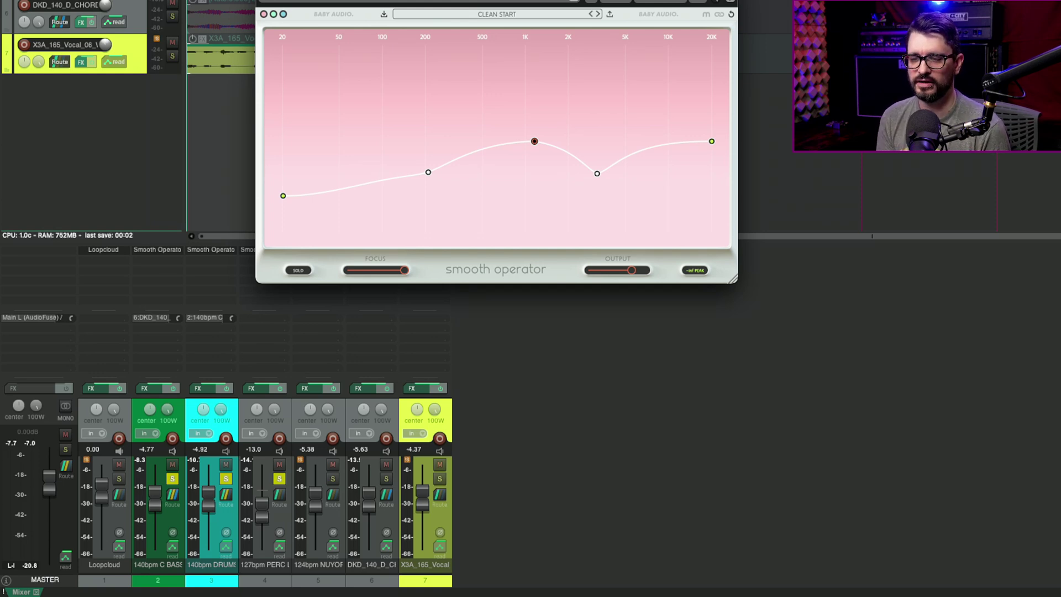
- Solo track 5, toggle its Smooth Operator bypass off and on twice, then stop playback
ctrl+alt+click(333, 480)
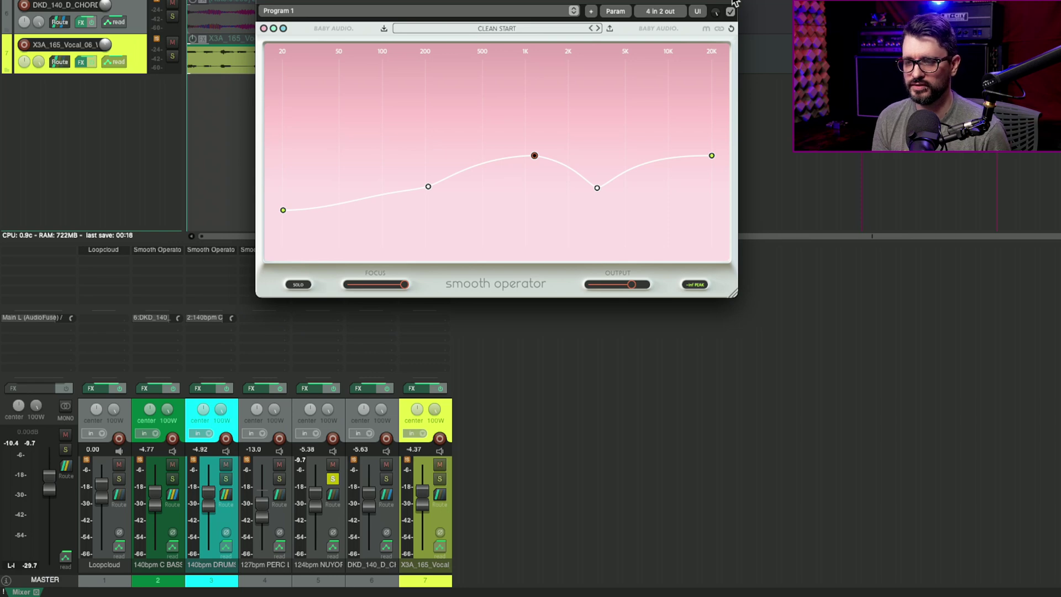
click(329, 31)
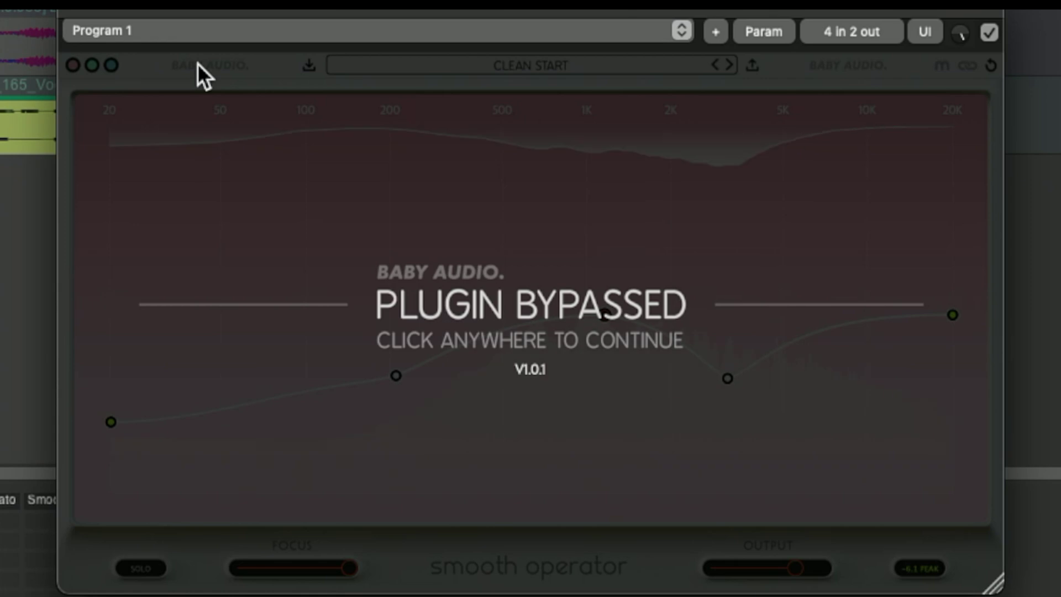
click(198, 65)
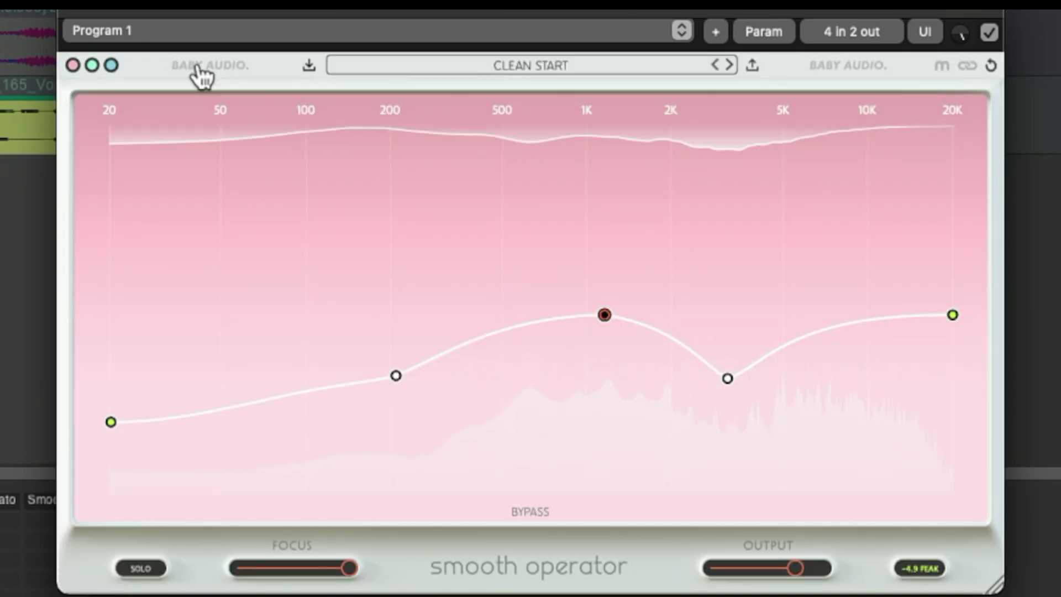
click(197, 64)
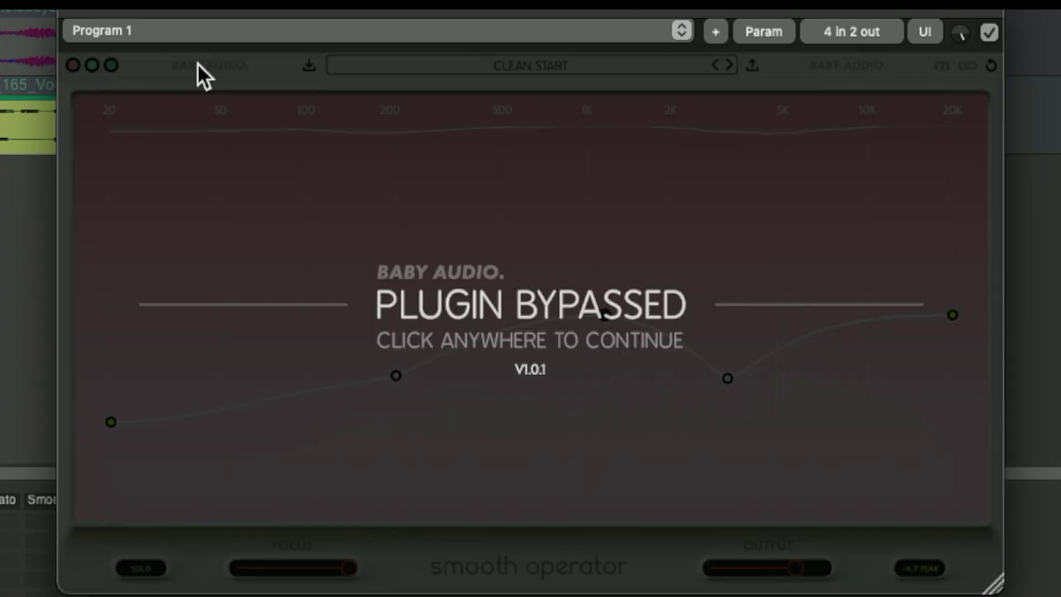
click(199, 66)
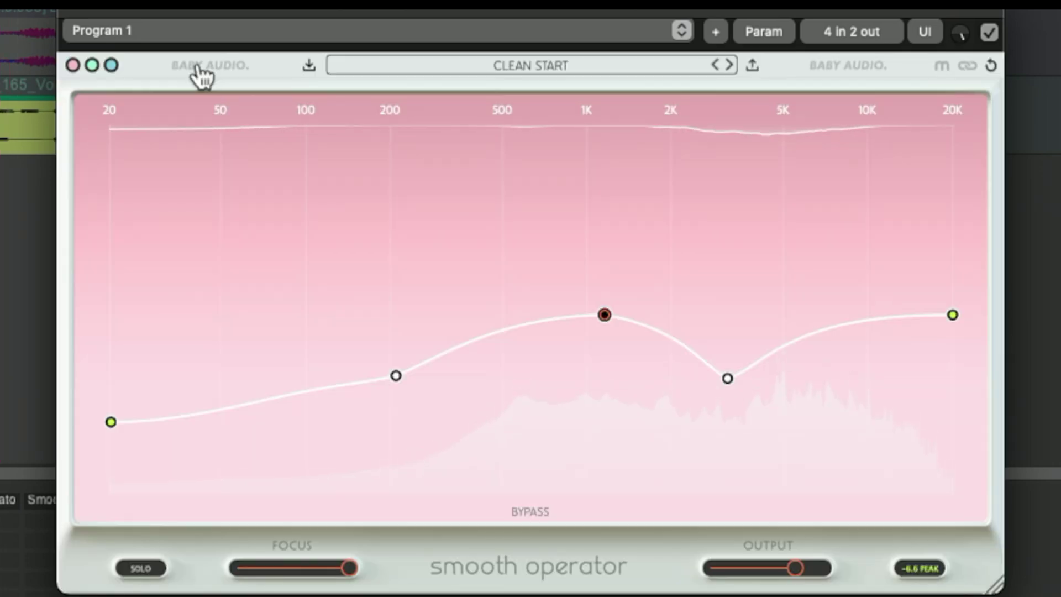
key(space)
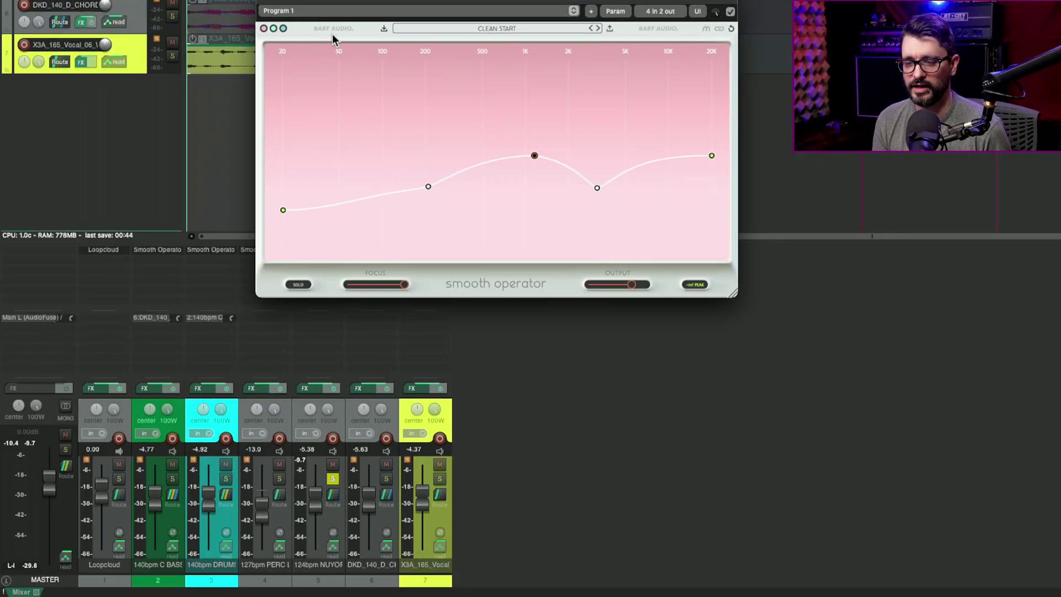
- Solo the chords track and lower its Smooth Operator threshold to about -16.2 dB
click(269, 1)
click(386, 479)
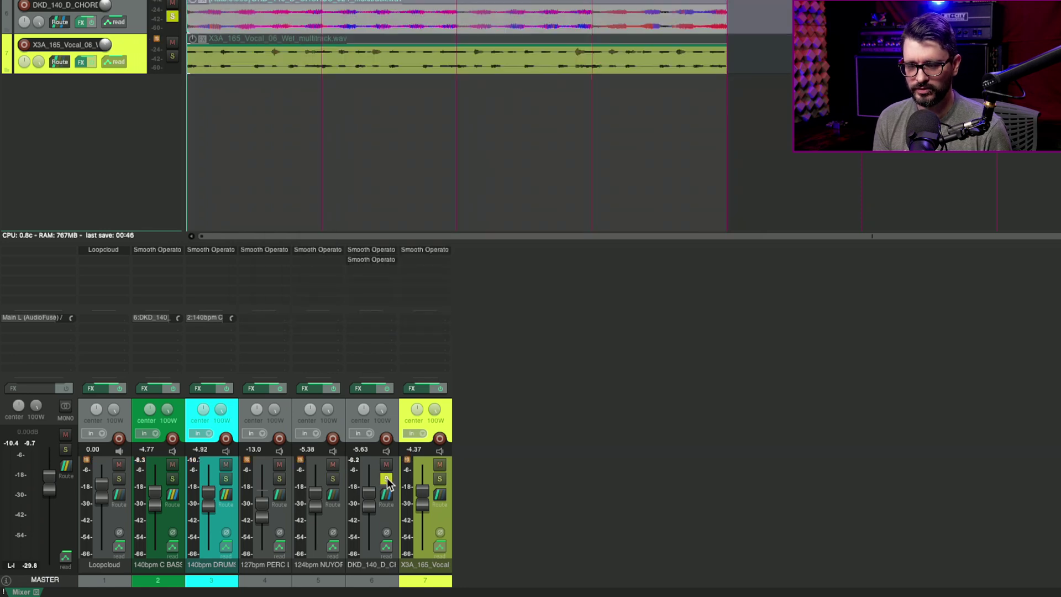
key(space)
click(372, 250)
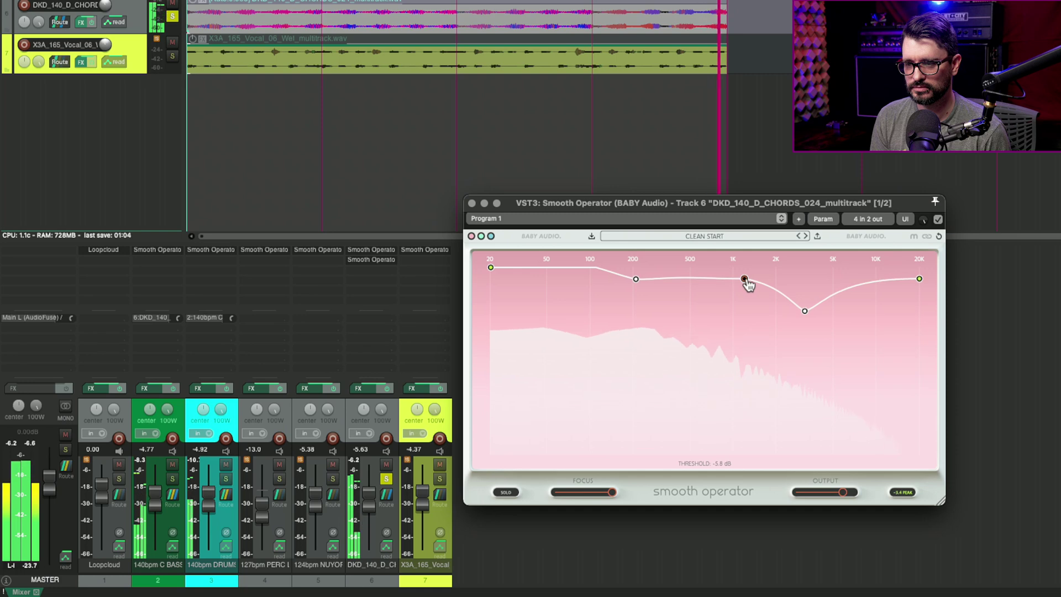
drag(747, 280, 759, 336)
key(space)
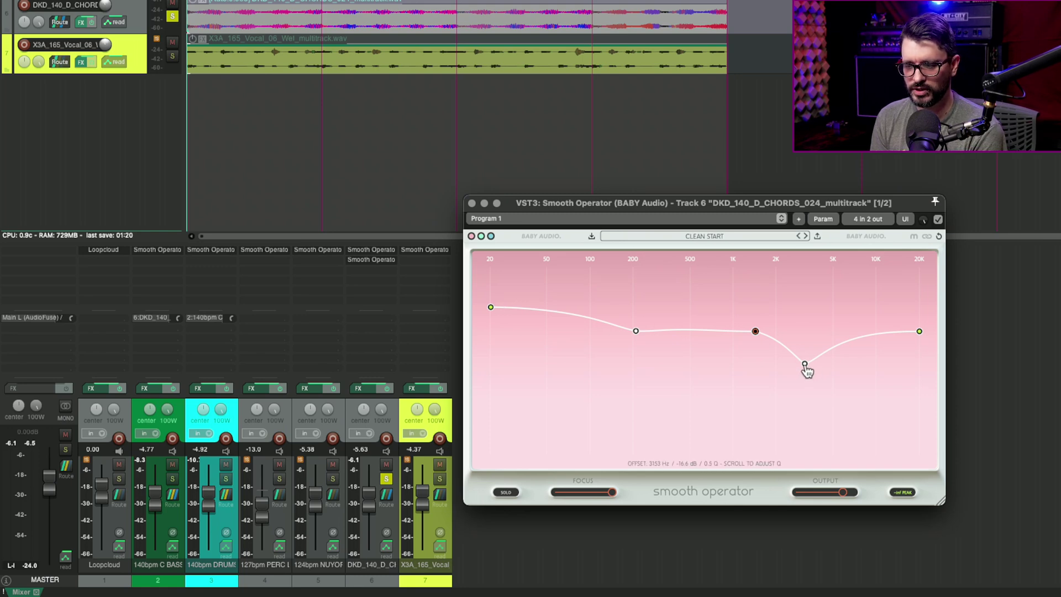
- Open the chords' second Smooth Operator, unsolo bass, and compare the track's effects bypassed versus enabled
click(385, 259)
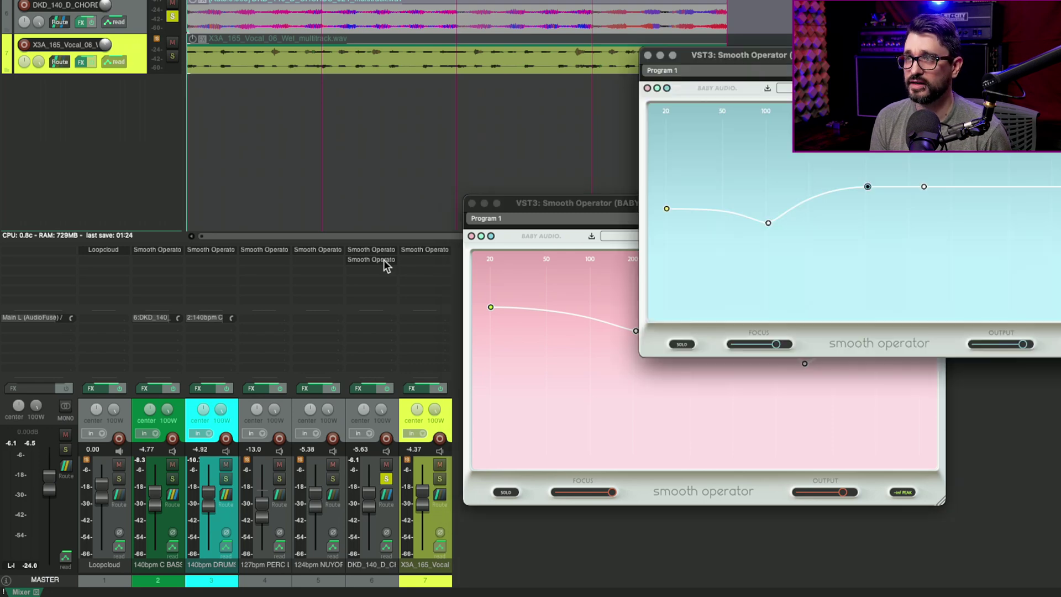
drag(776, 55, 645, 143)
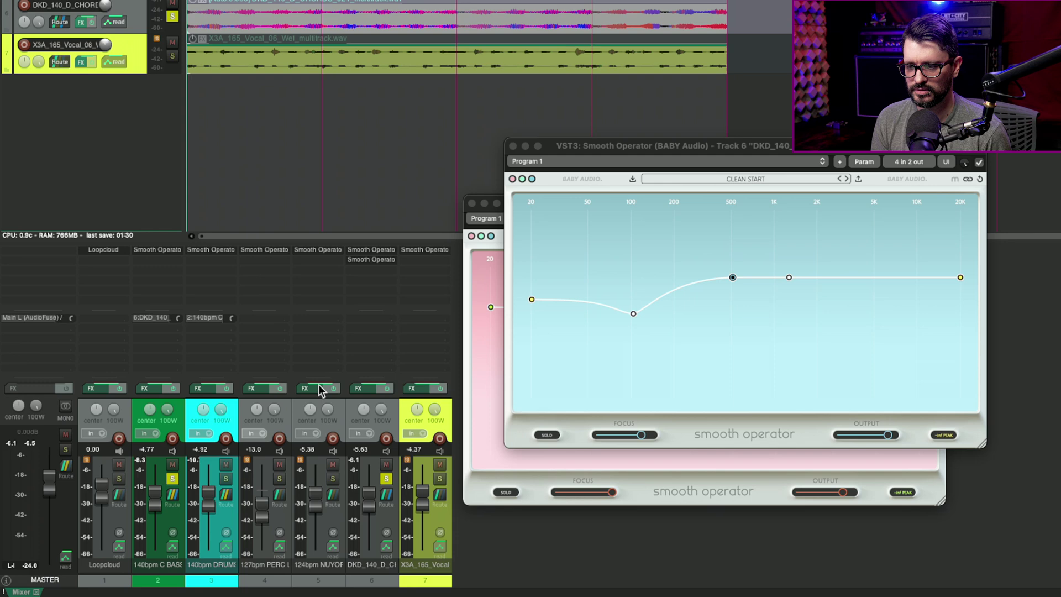
key(space)
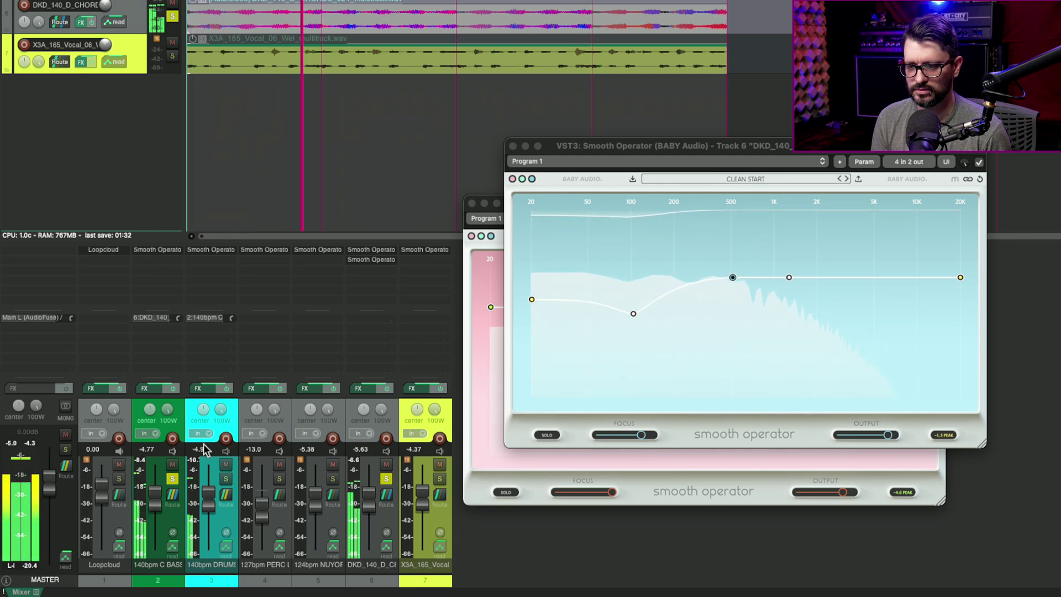
click(173, 480)
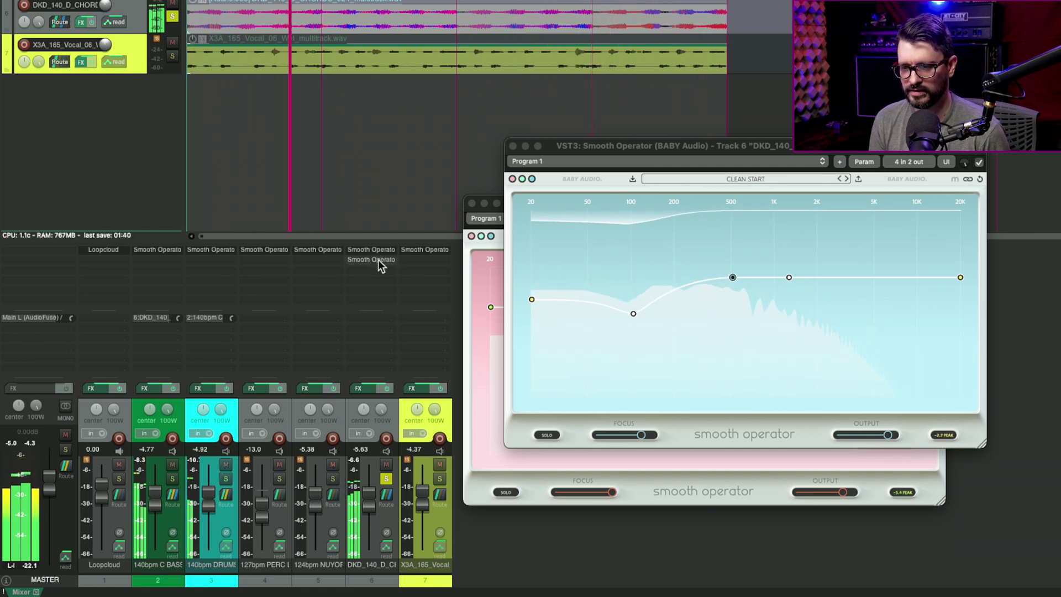
click(389, 390)
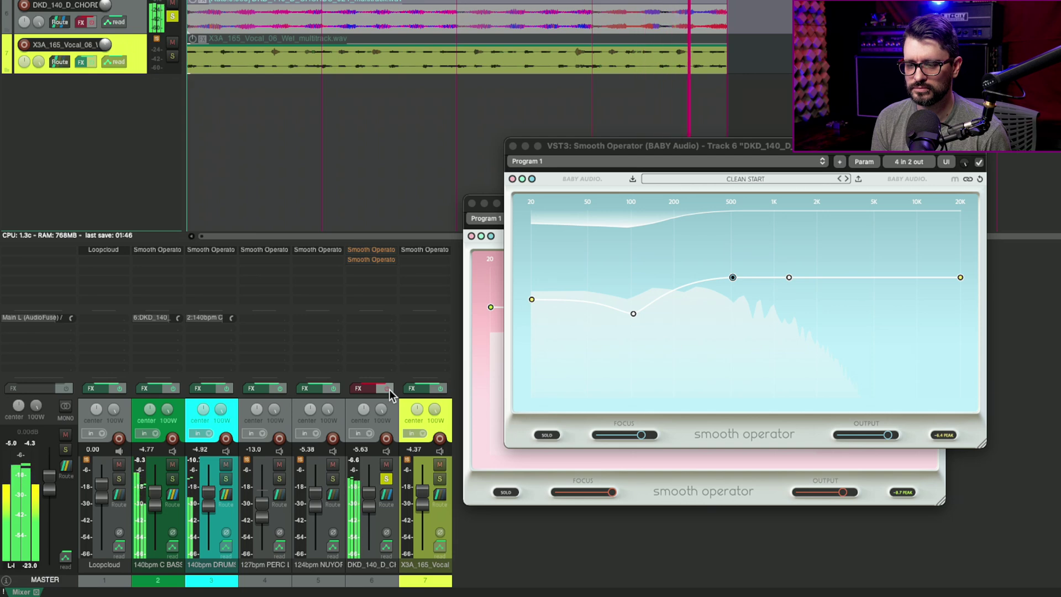
click(389, 389)
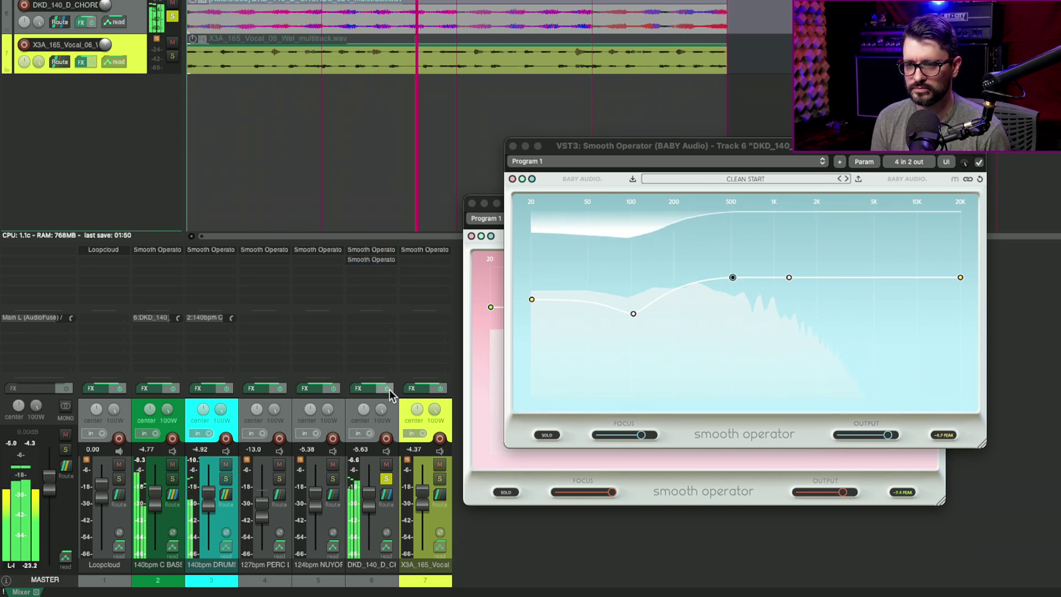
key(space)
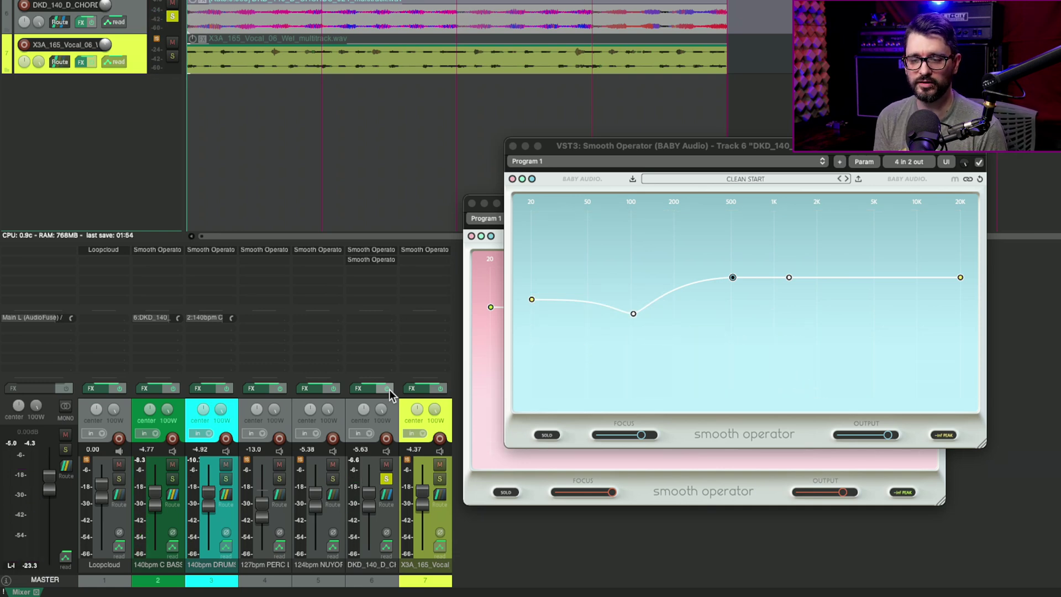
- Swap the solo from the chords to the vocal track and close the second Smooth Operator window
click(387, 479)
click(439, 481)
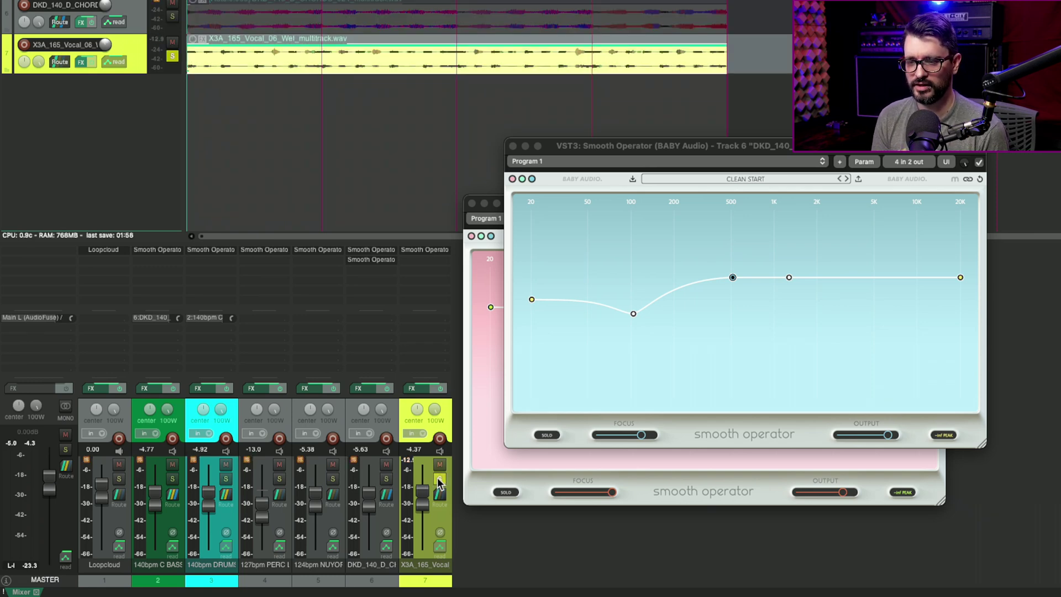
click(514, 146)
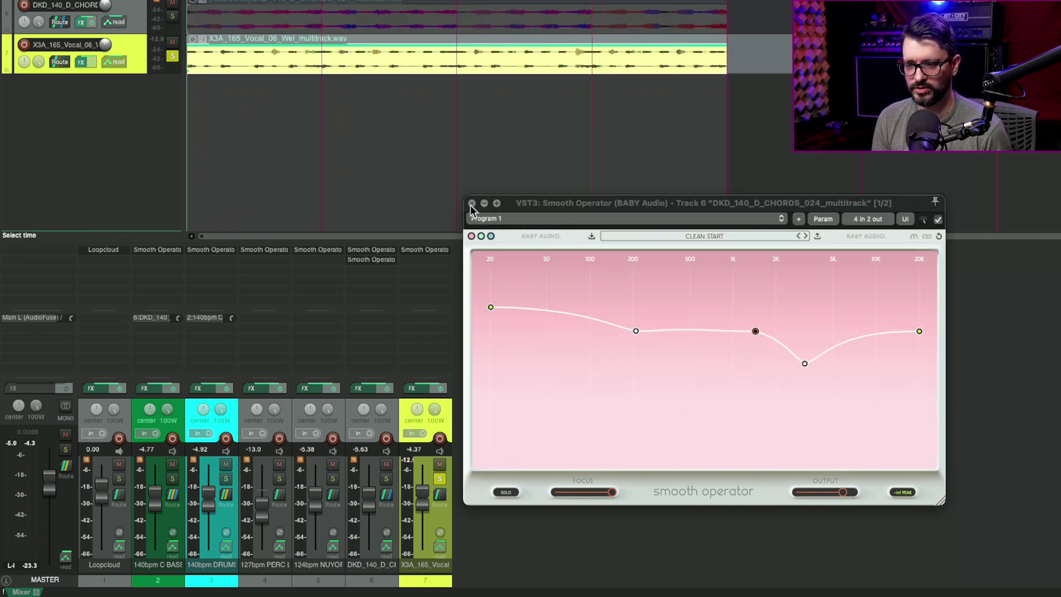
- Set the vocal Smooth Operator threshold to -37.8 dB during playback, A/B it against bypass, then close it
click(471, 204)
click(425, 249)
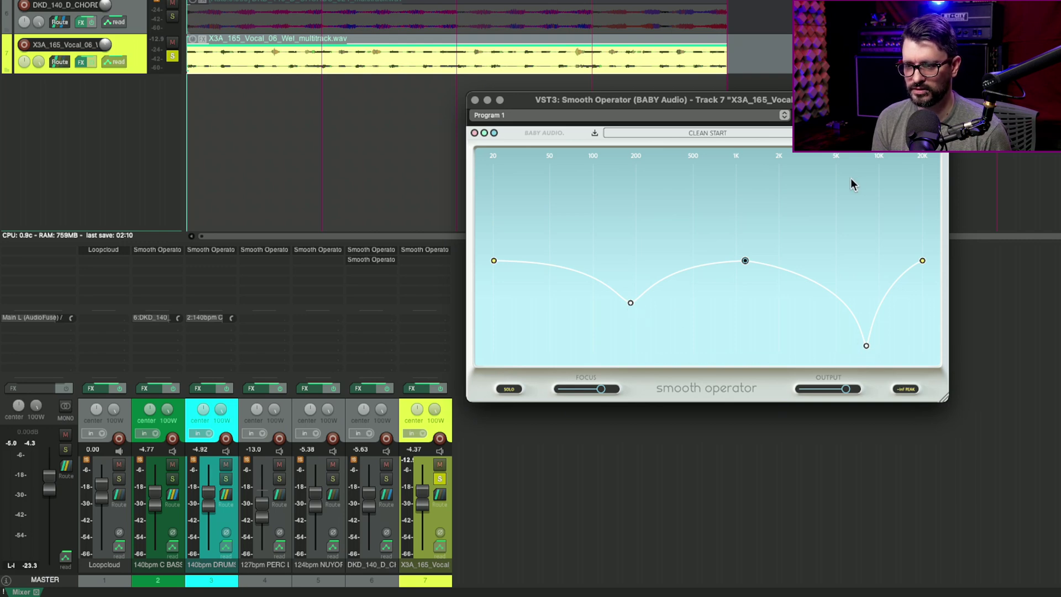
key(space)
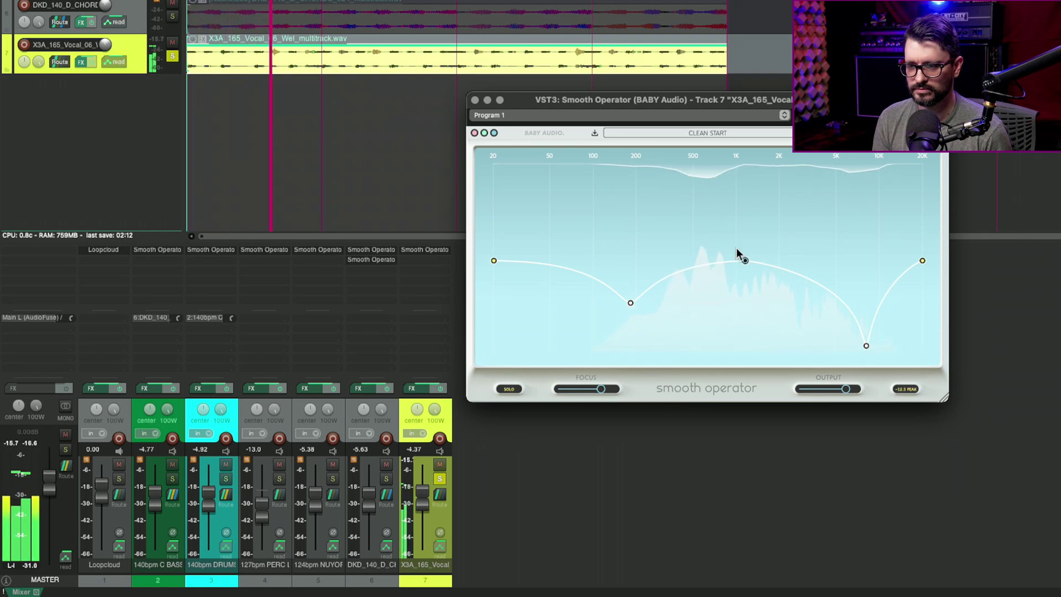
mouse_move(746, 261)
mouse_down()
mouse_move(751, 172)
mouse_move(754, 267)
mouse_up()
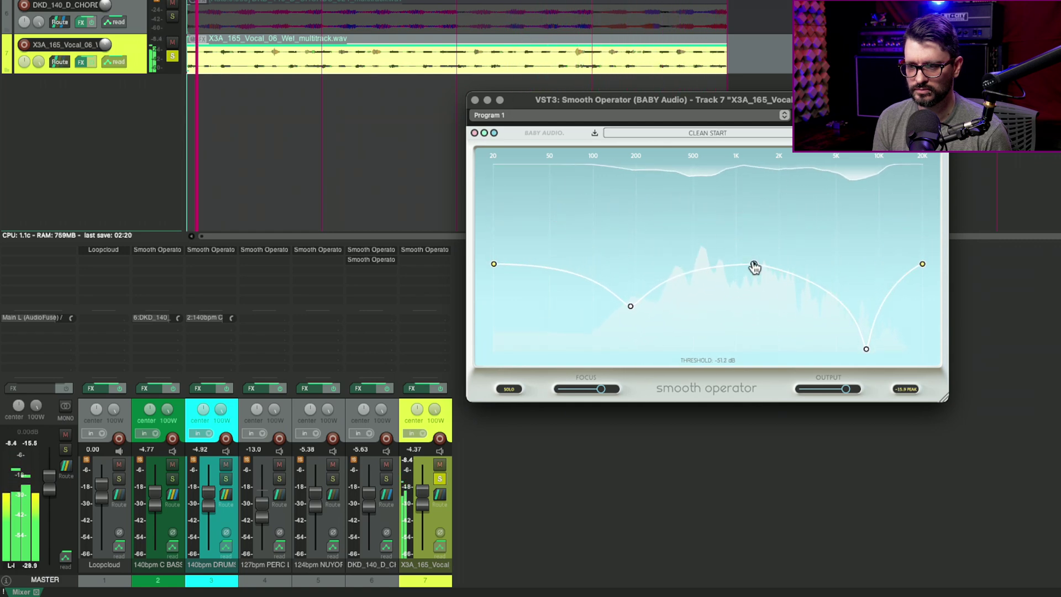
click(541, 133)
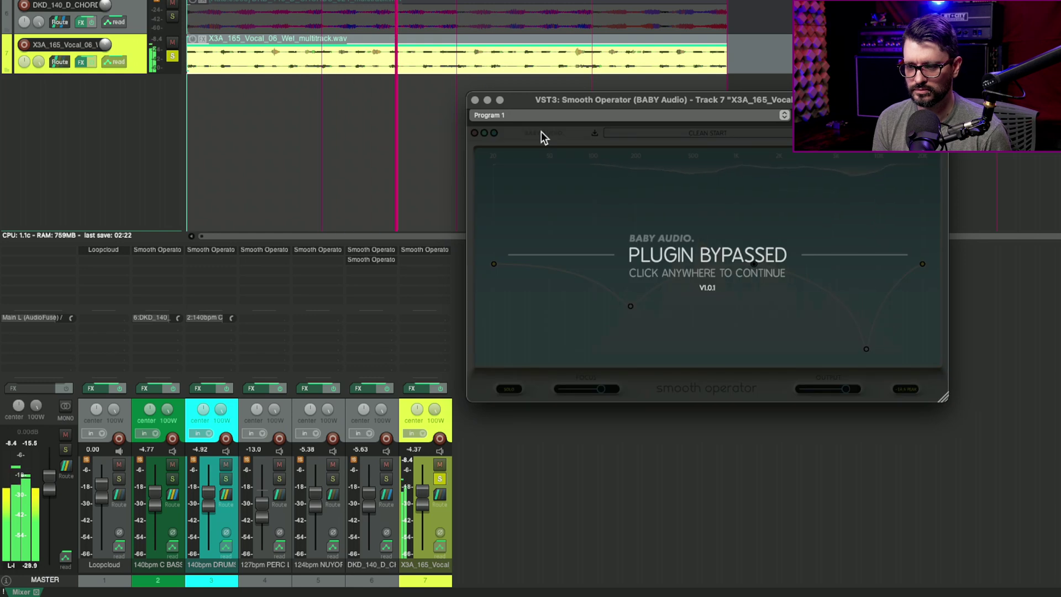
click(542, 133)
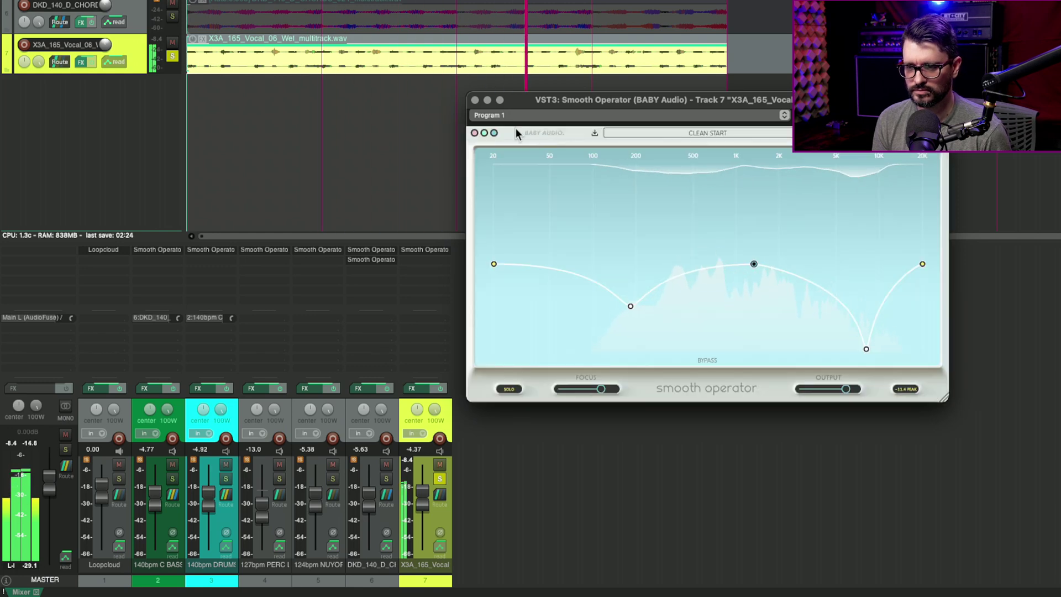
click(474, 100)
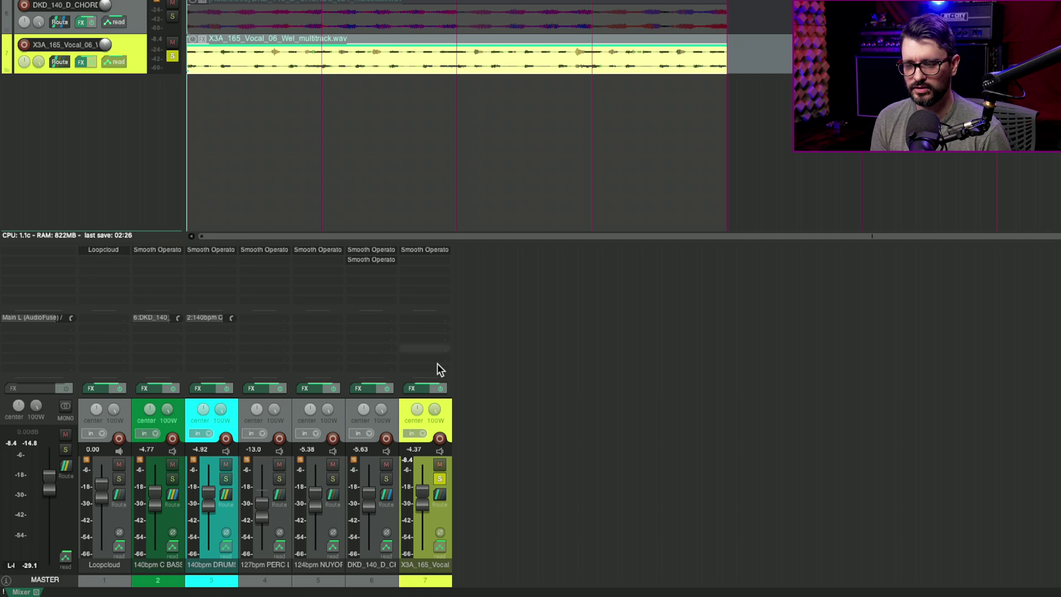
- Unsolo the vocal with F6 and play the full mix
key(F6)
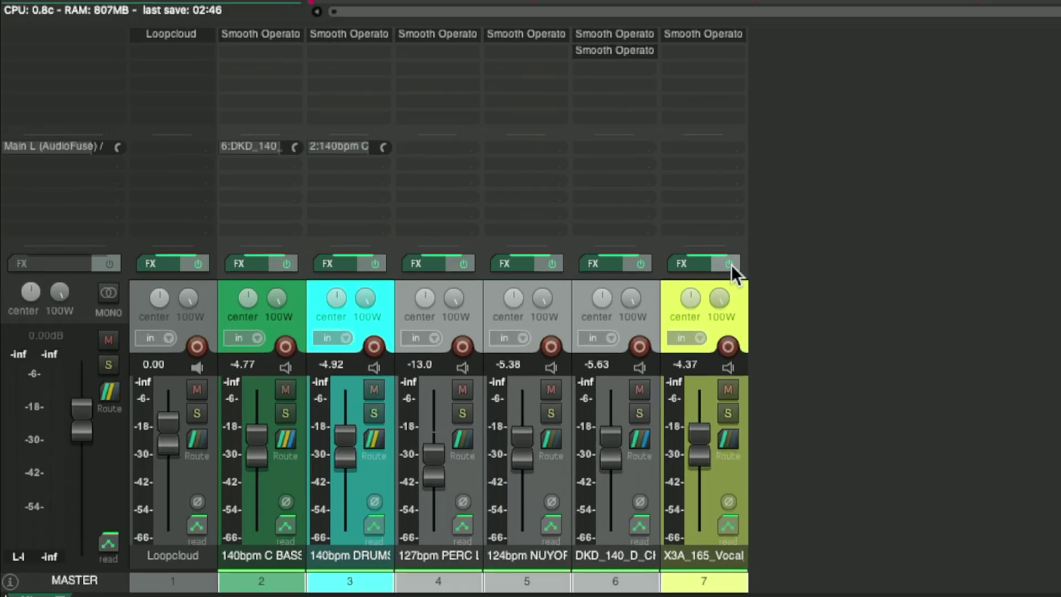
key(space)
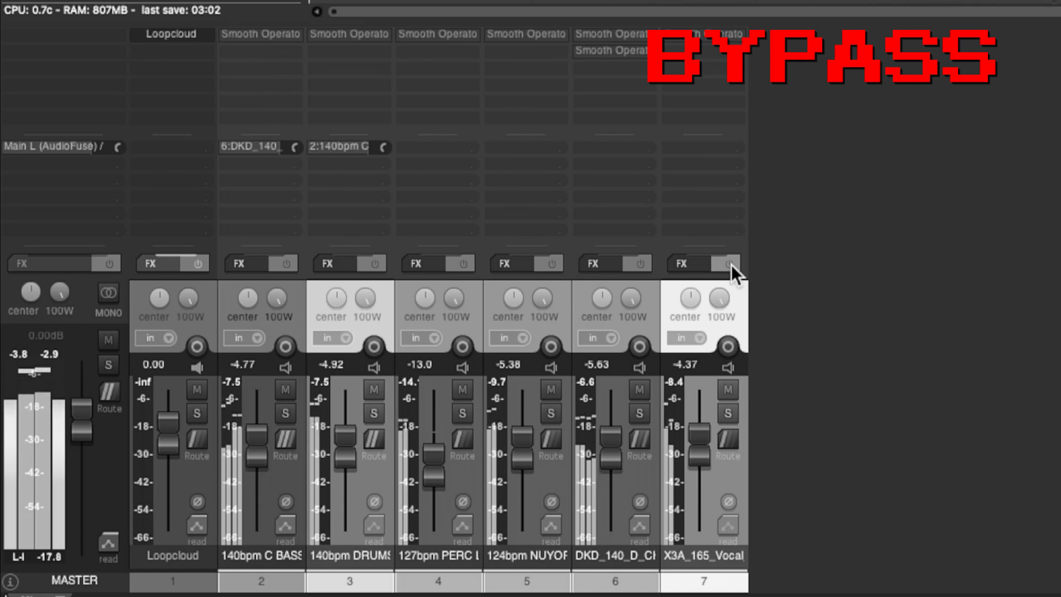
- Re-enable effects on every track for a processed listen, then bypass them all again
ctrl+click(730, 264)
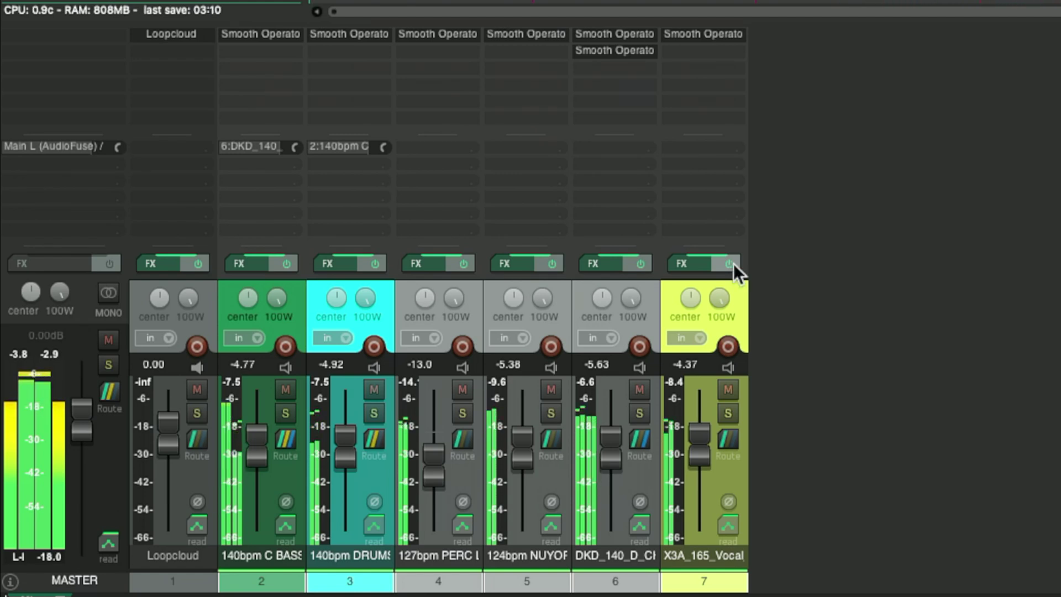
click(734, 264)
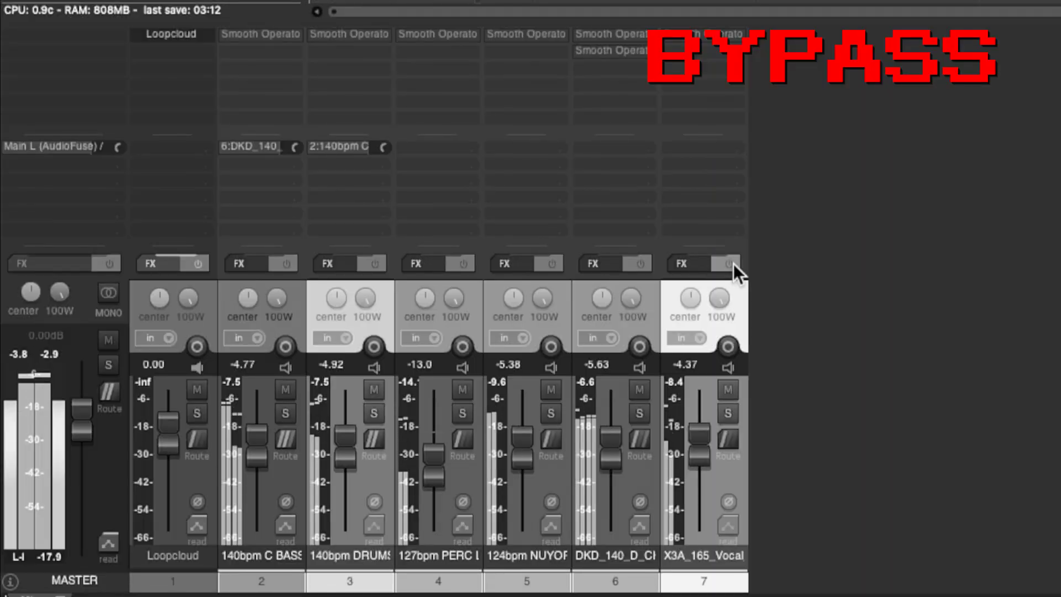